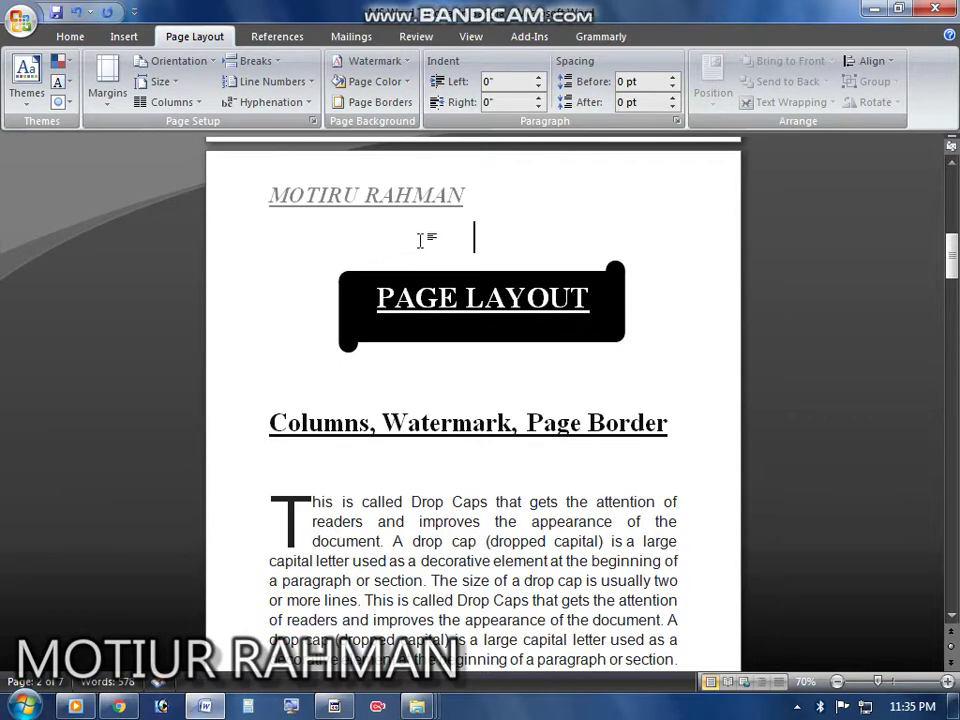
- Delete the extra blank lines above the "Columns, Watermark, Page Border" heading
key(Delete)
key(Delete)
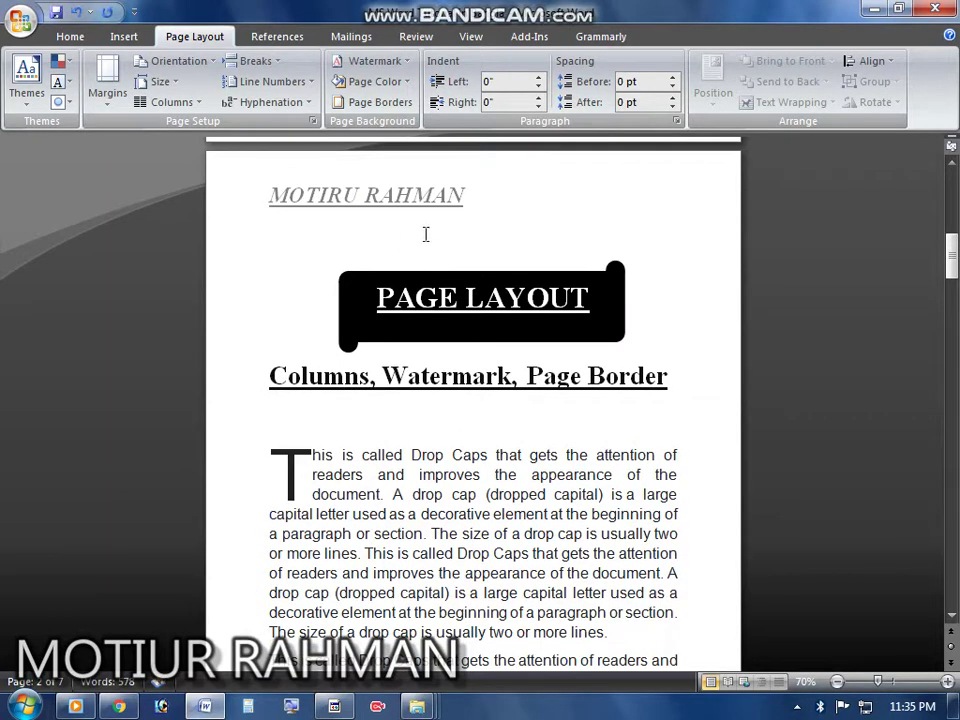
key(Delete)
- Move the PAGE LAYOUT banner up against the page header, leaving a blank line between it and the heading below
click(476, 268)
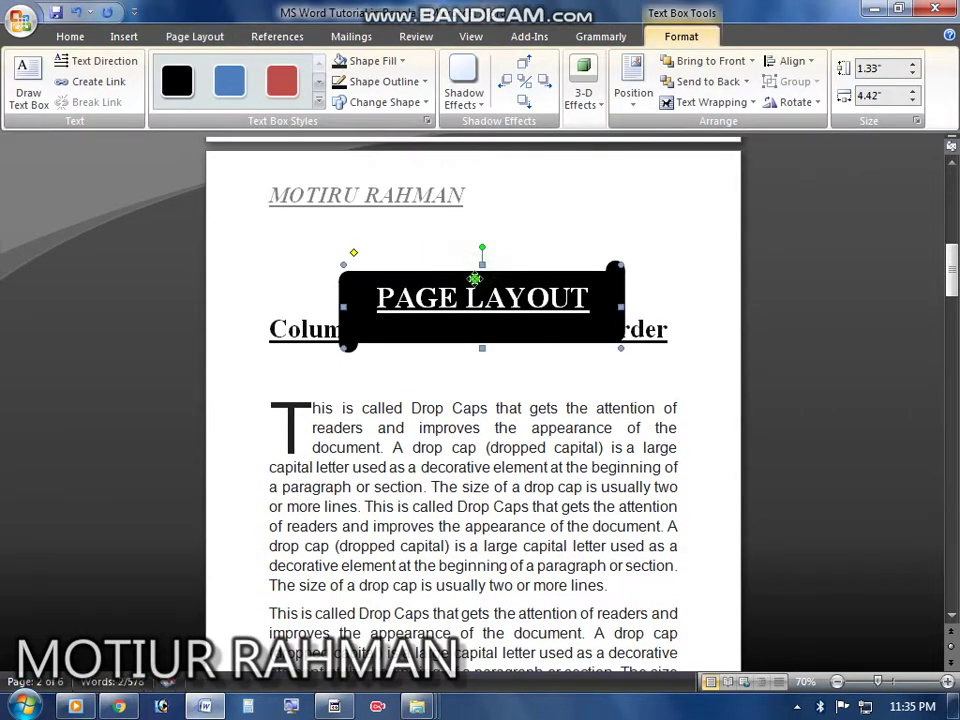
drag(491, 273, 493, 212)
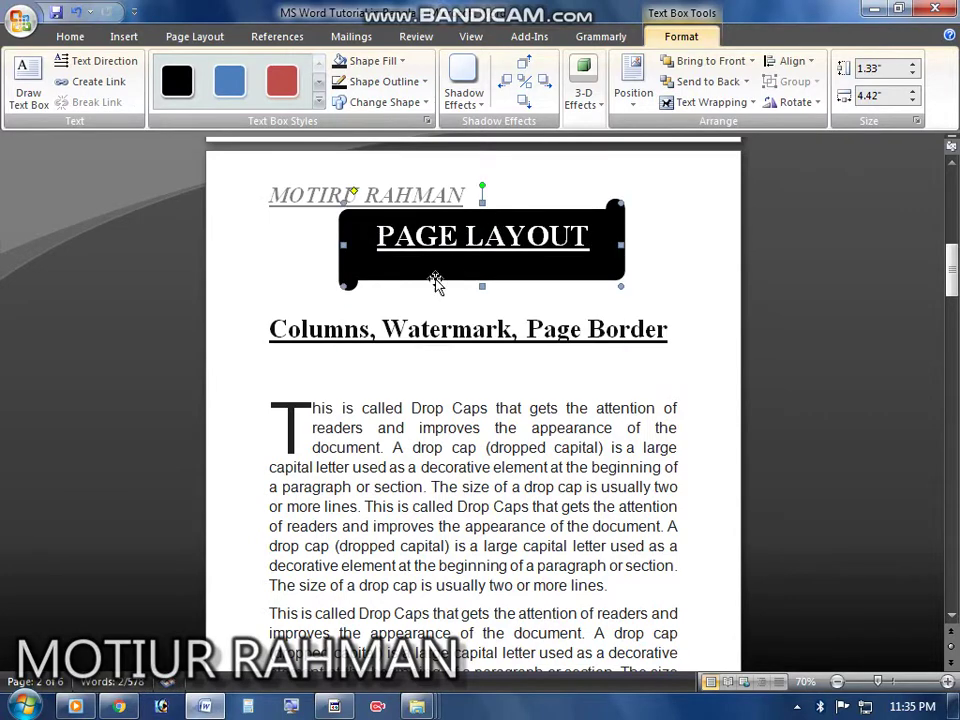
click(424, 300)
key(Delete)
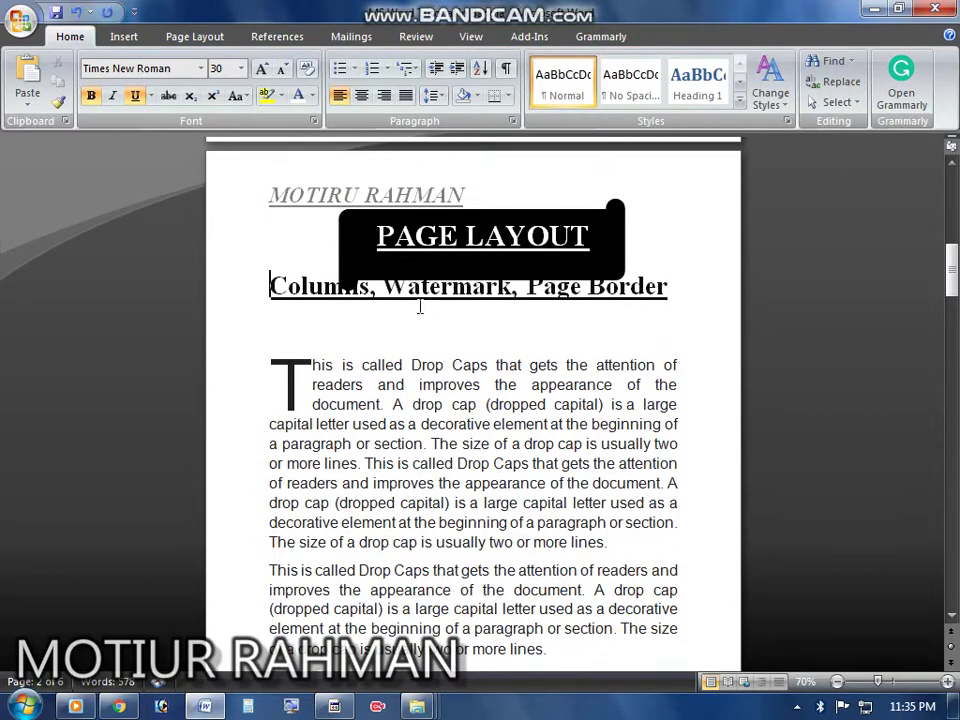
scroll(491, 358, down, 3)
key(Return)
scroll(491, 448, up, 2)
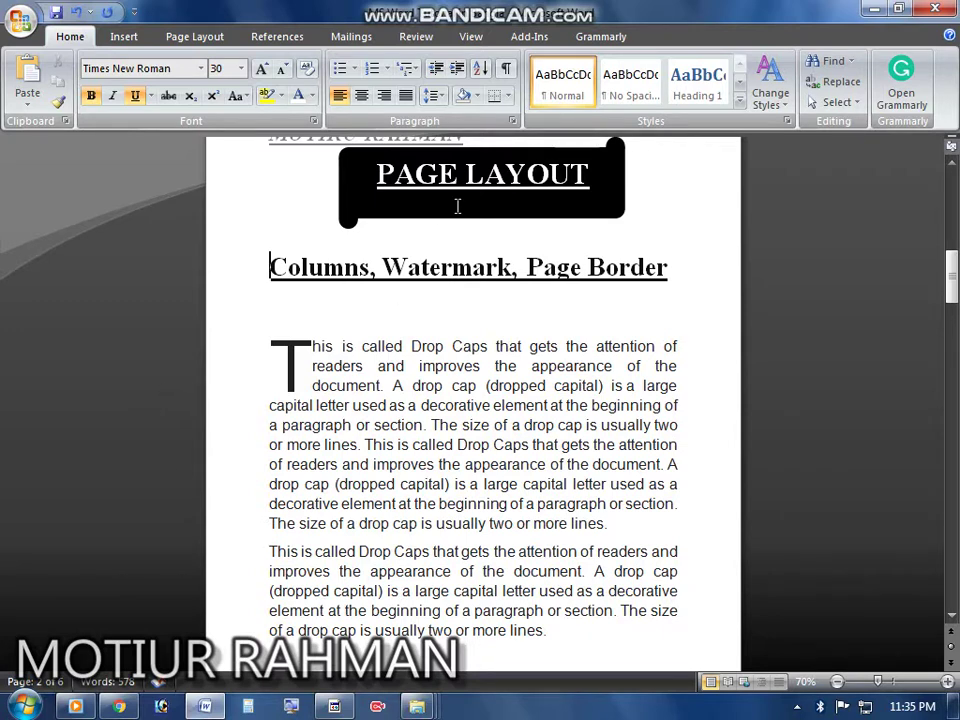
- Split the document text into two columns
click(482, 170)
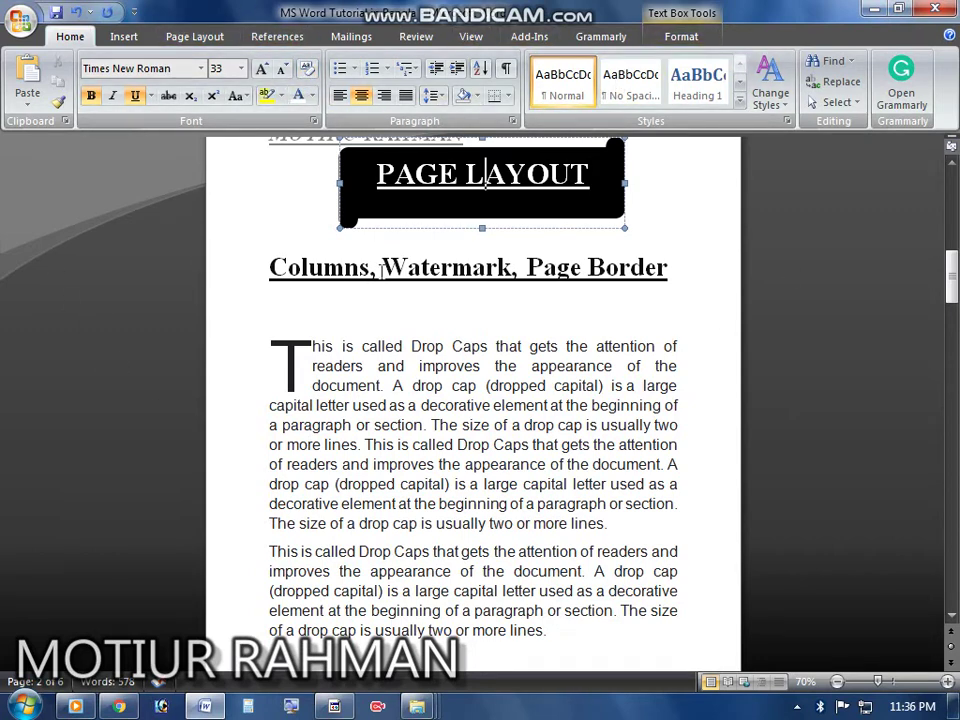
click(347, 267)
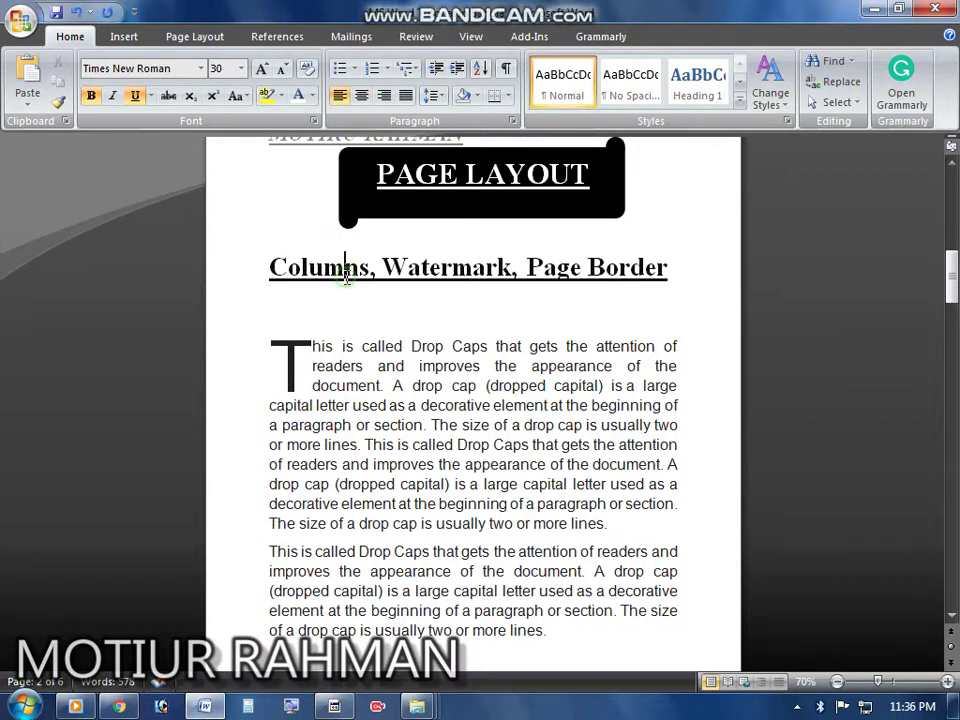
click(196, 37)
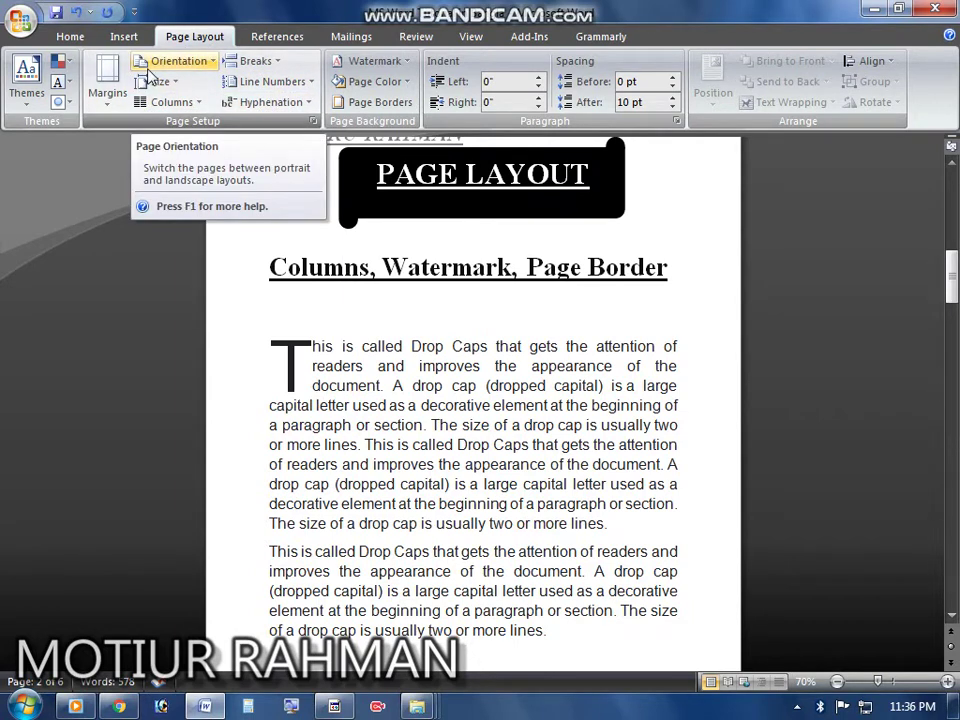
click(196, 104)
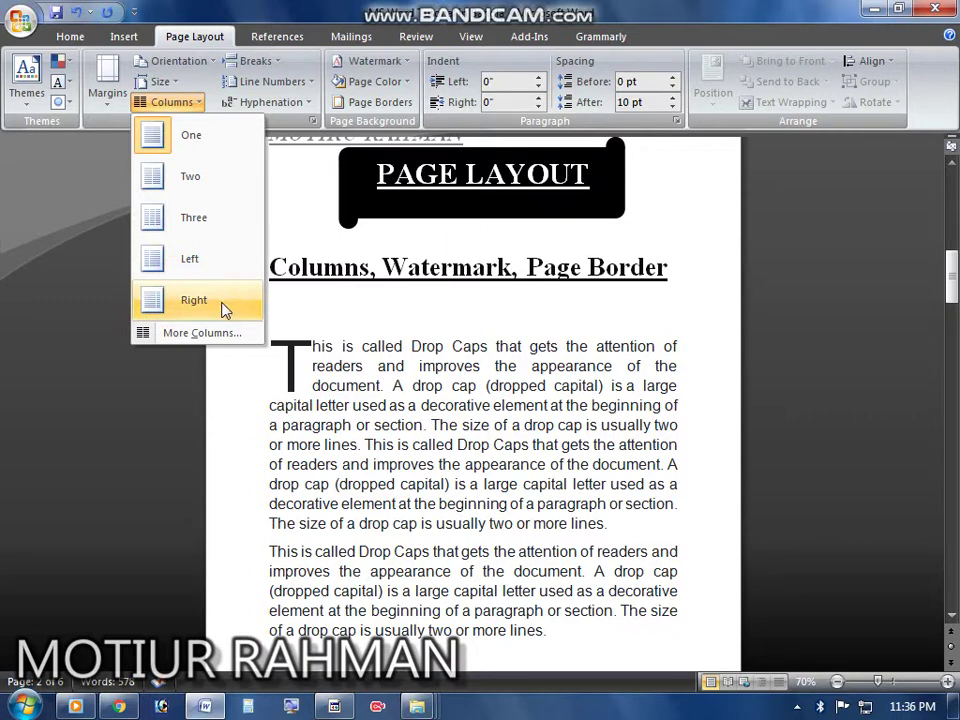
click(192, 180)
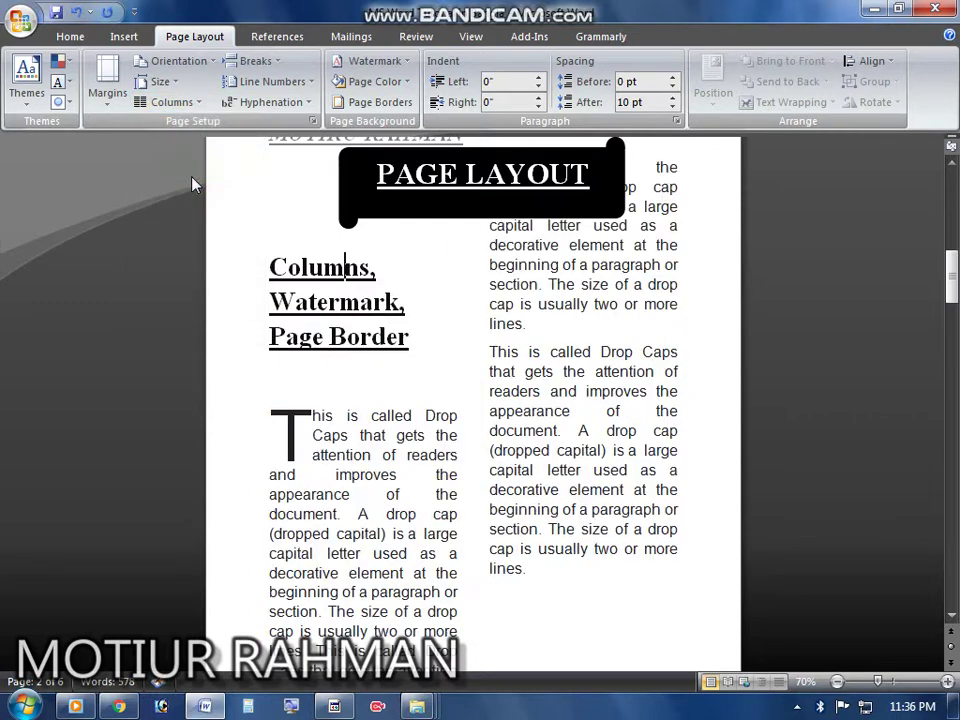
- Narrow the PAGE LAYOUT banner so its title wraps onto two lines and place it over the first column, just above the heading
scroll(409, 321, up, 3)
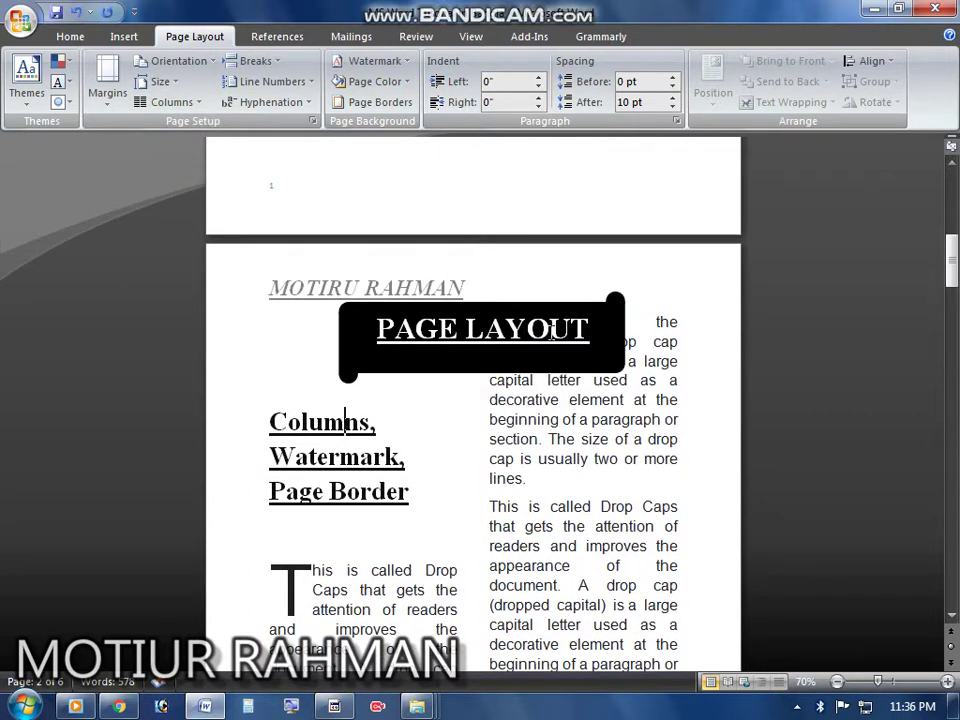
drag(568, 311, 455, 258)
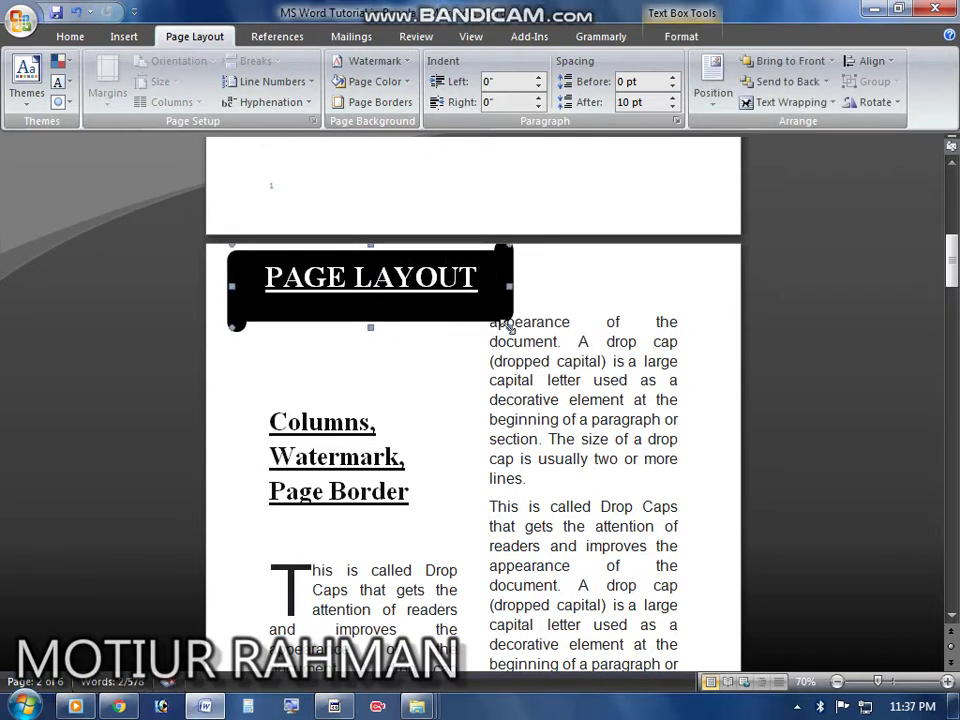
drag(510, 328, 438, 370)
drag(395, 270, 435, 328)
scroll(440, 320, down, 2)
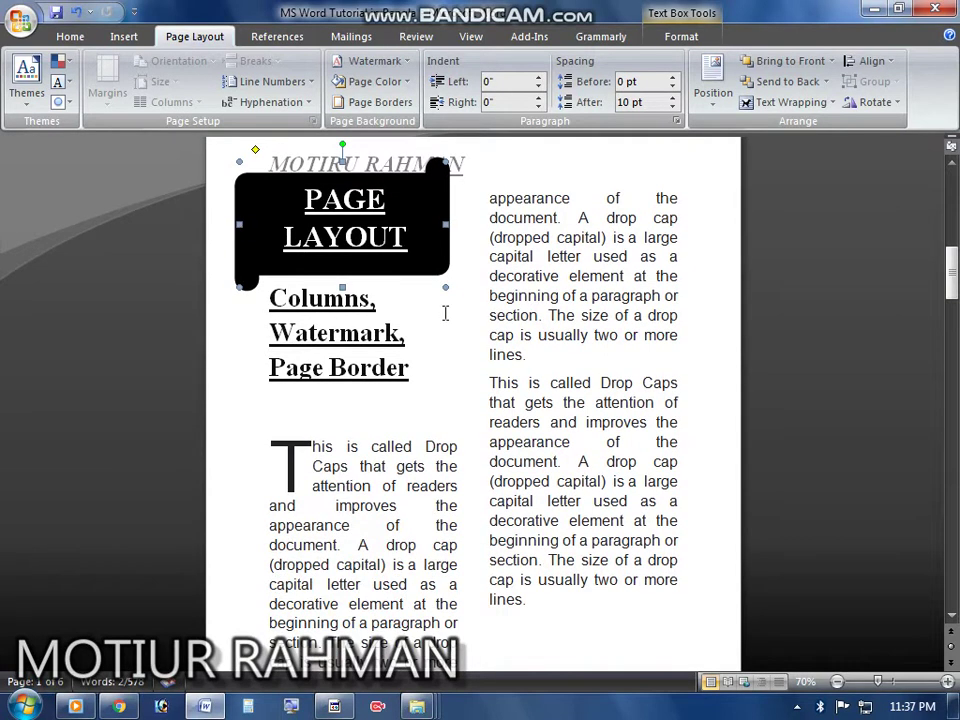
- Insert one blank line above the "Columns, Watermark, Page Border" heading to separate it from the banner
click(272, 298)
key(Return)
key(Return)
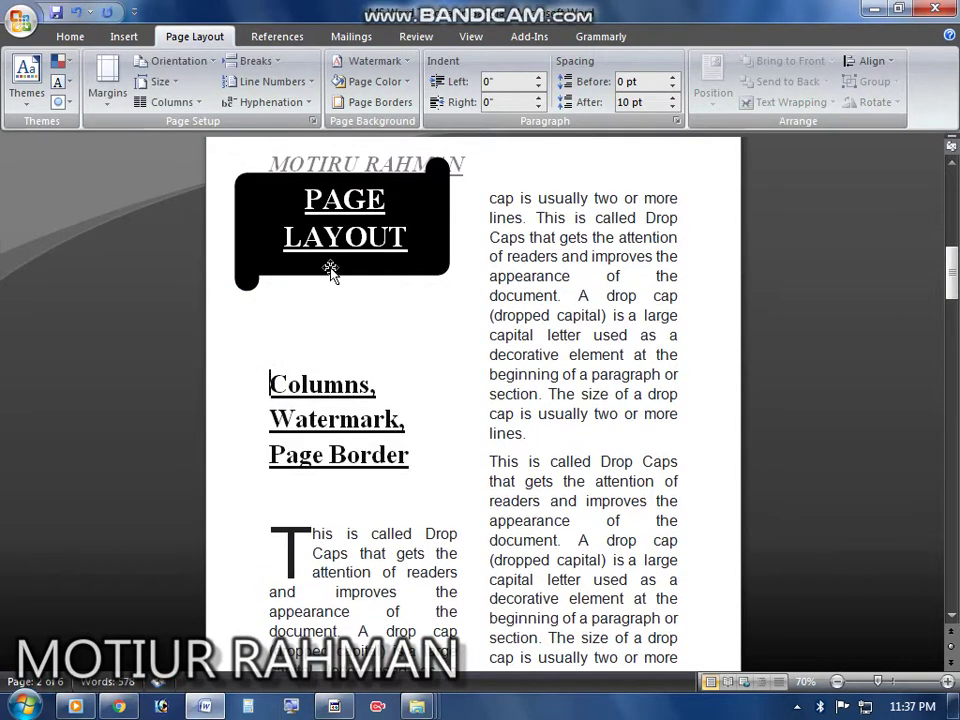
key(Delete)
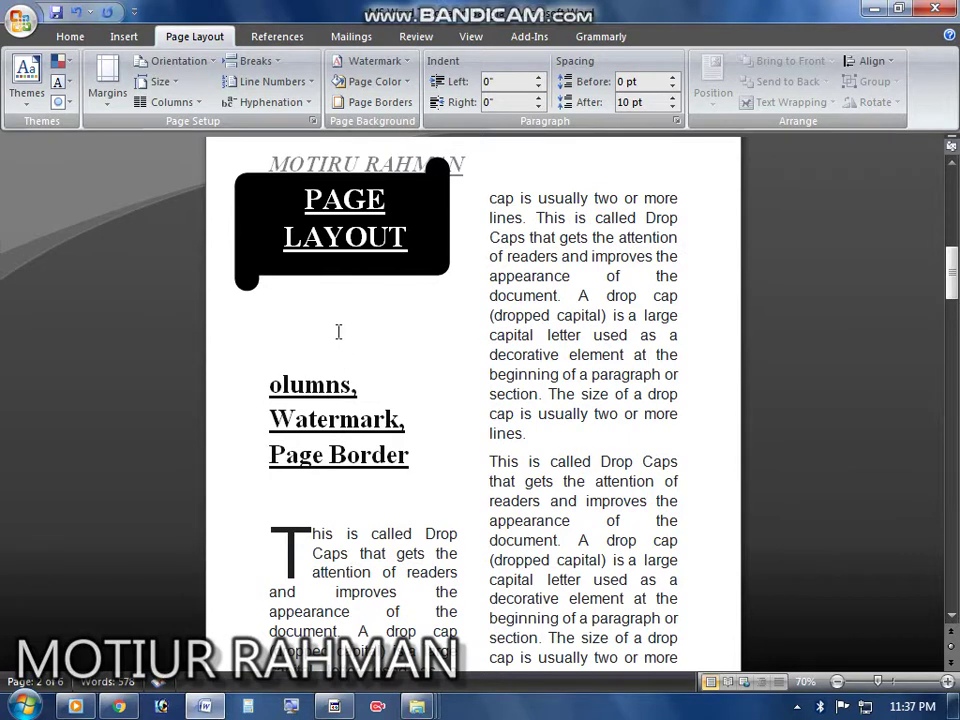
text(C)
drag(285, 336, 281, 342)
key(Delete)
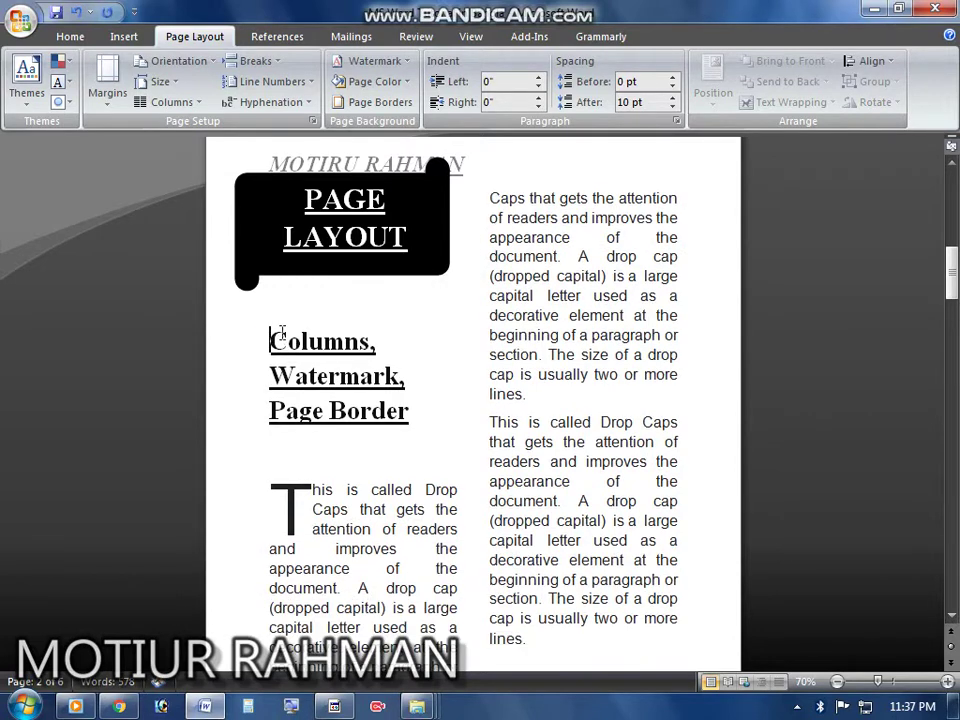
- Move the PAGE LAYOUT banner down slightly, clear of the page header and directly above the heading, and review the two-column page
click(436, 256)
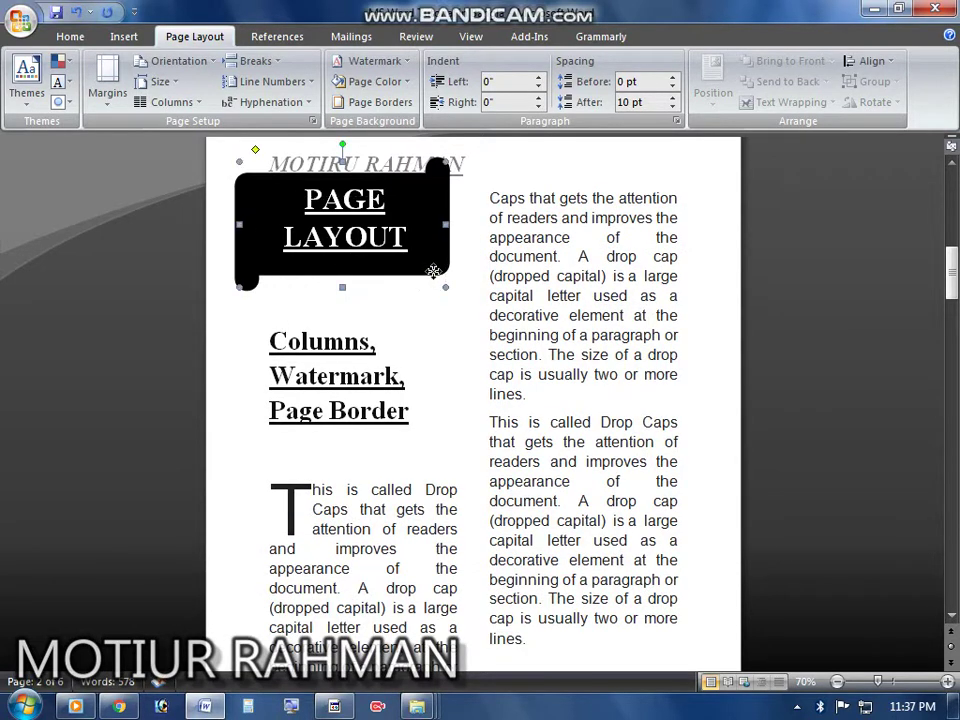
drag(433, 271, 425, 297)
click(556, 237)
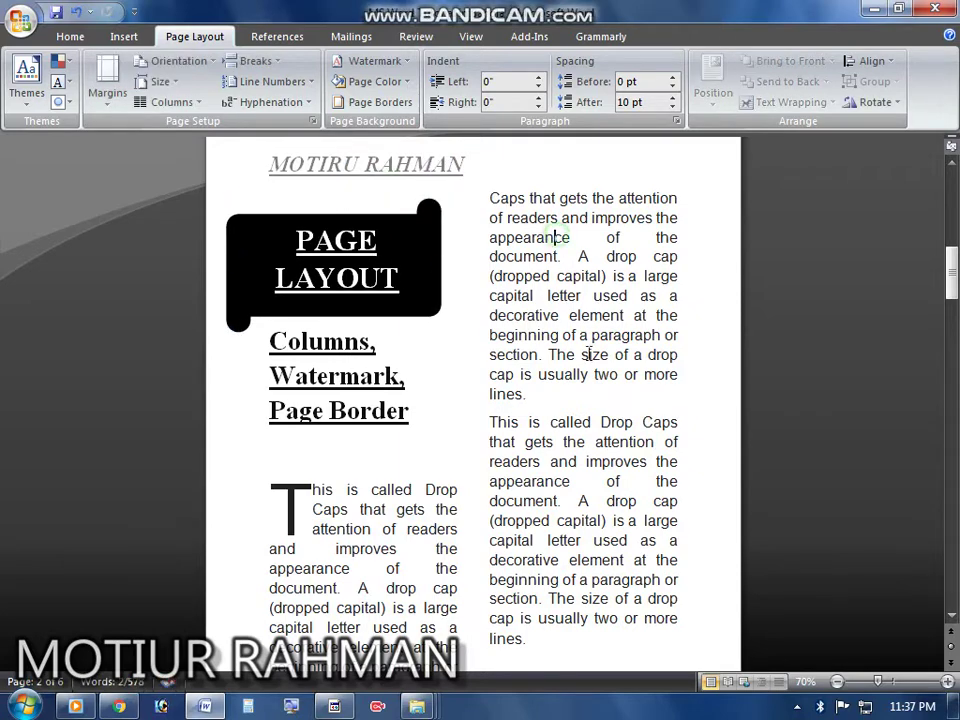
scroll(590, 360, down, 4)
scroll(560, 380, up, 5)
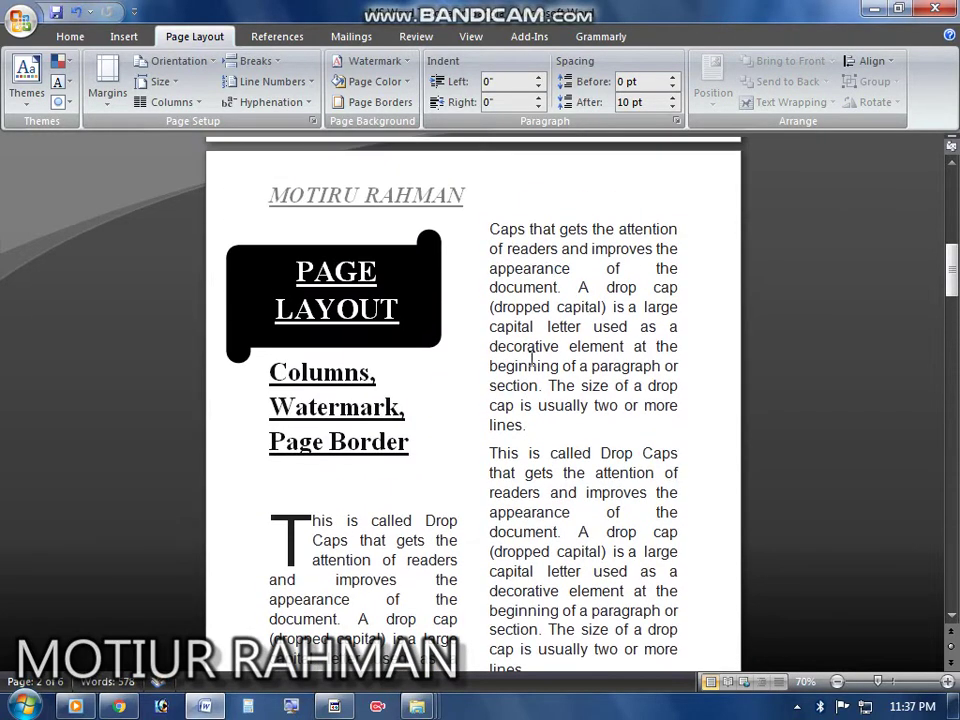
scroll(429, 358, down, 2)
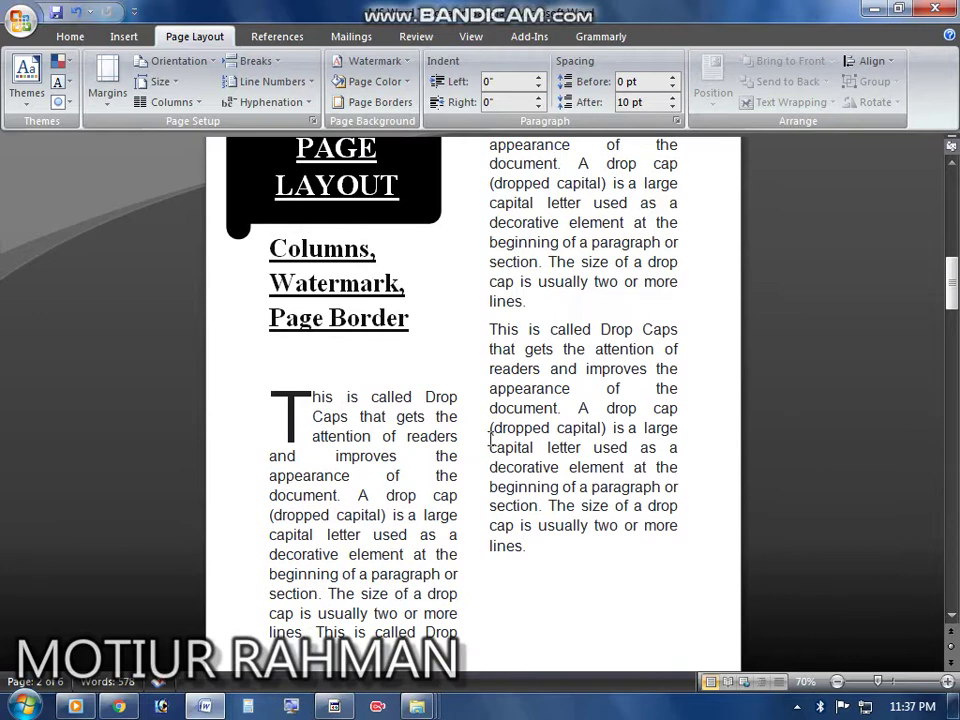
scroll(490, 437, up, 3)
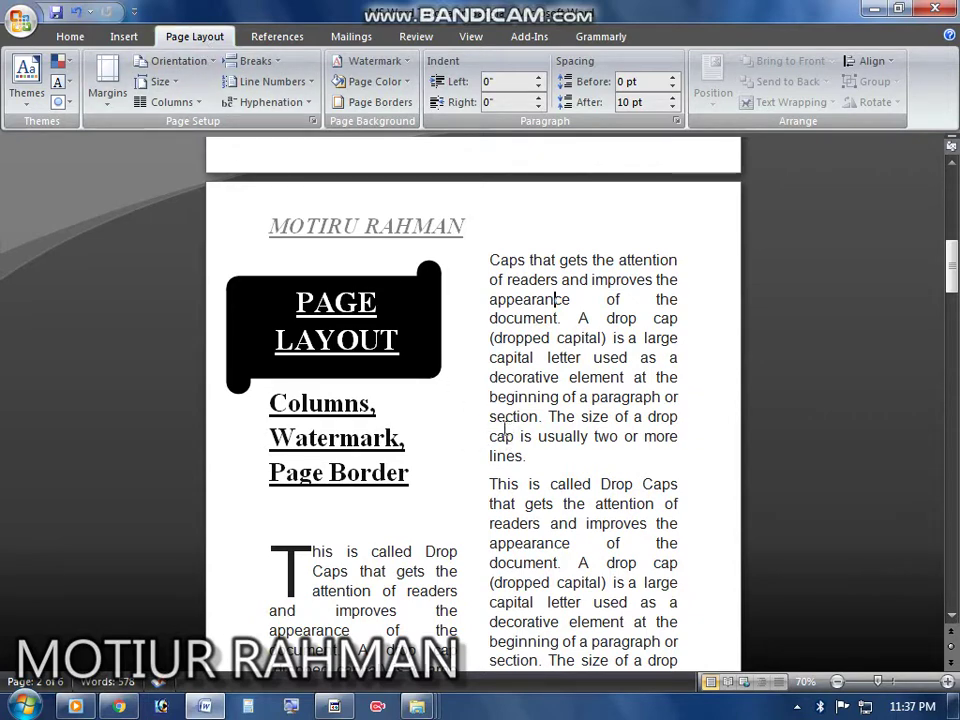
- Undo the last banner move and blank-line deletion, and remove the blank lines above the "Columns, Watermark, Page Border" heading
key(ctrl+z)
key(ctrl+z)
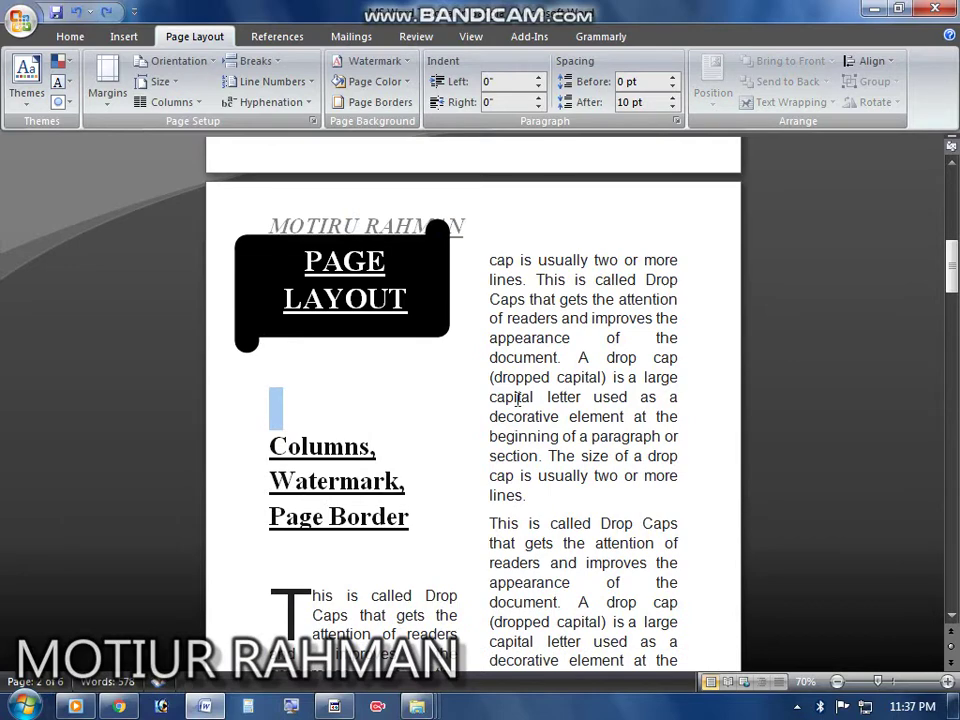
key(BackSpace)
key(BackSpace)
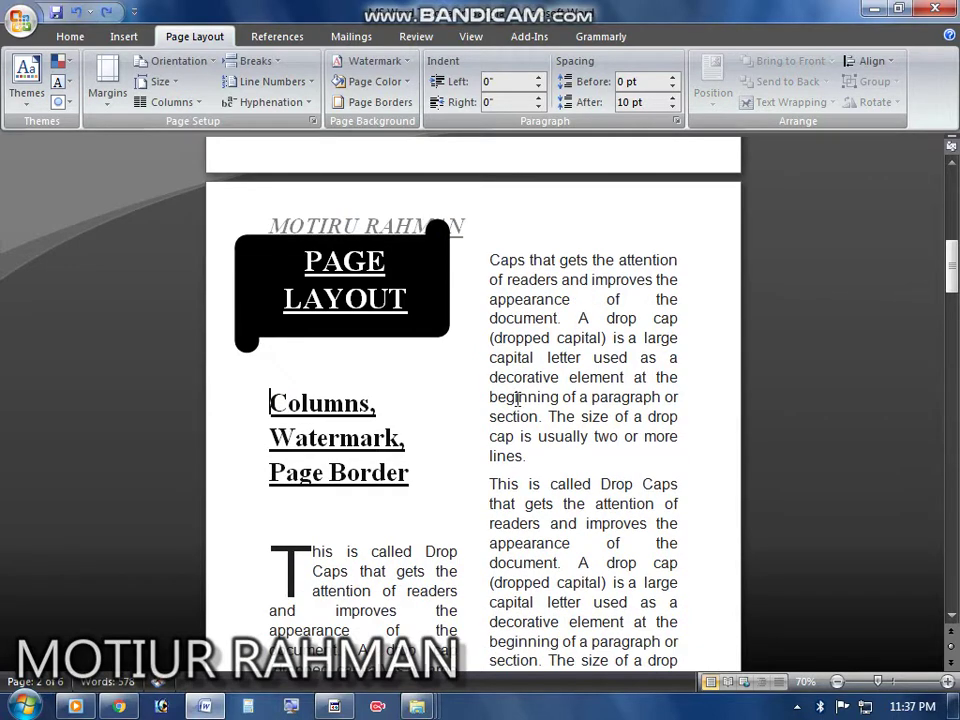
scroll(636, 570, down, 1)
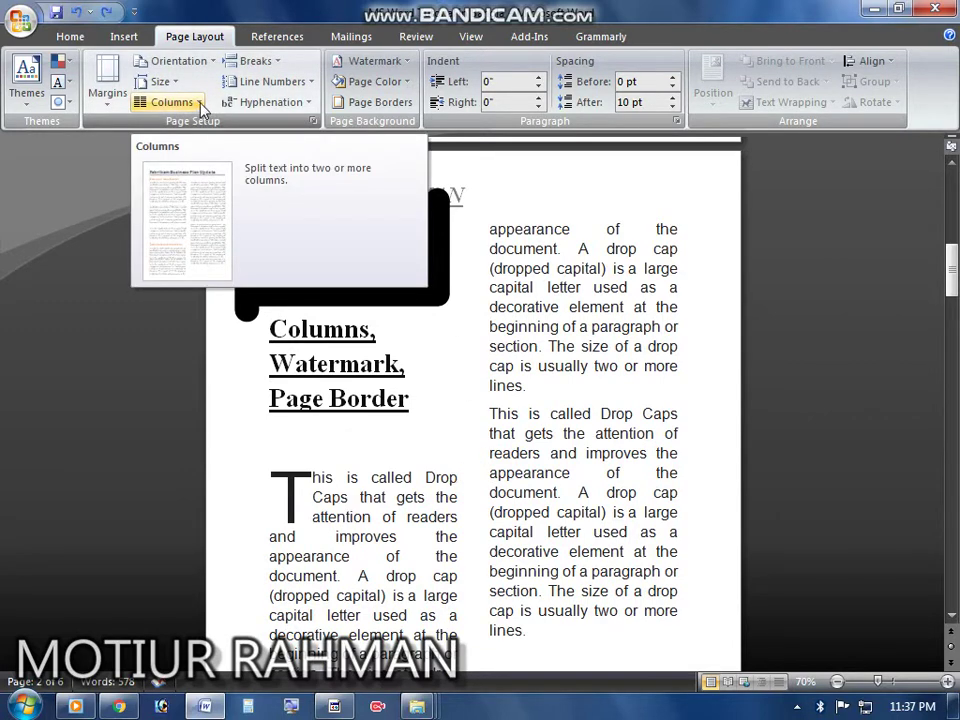
- Change the document's column layout to three columns
click(78, 38)
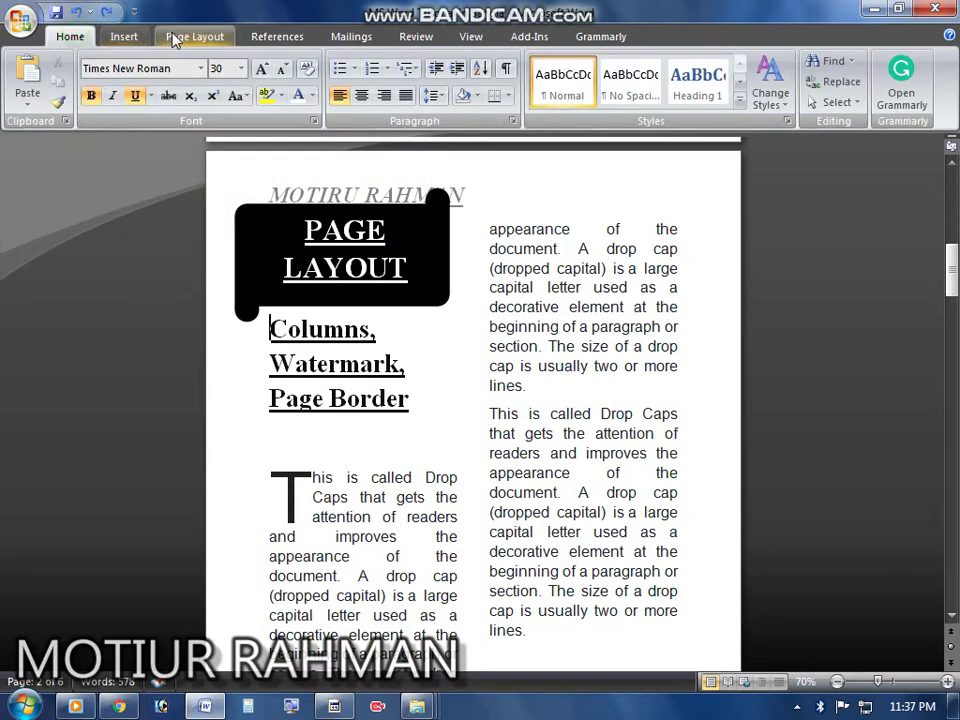
click(176, 36)
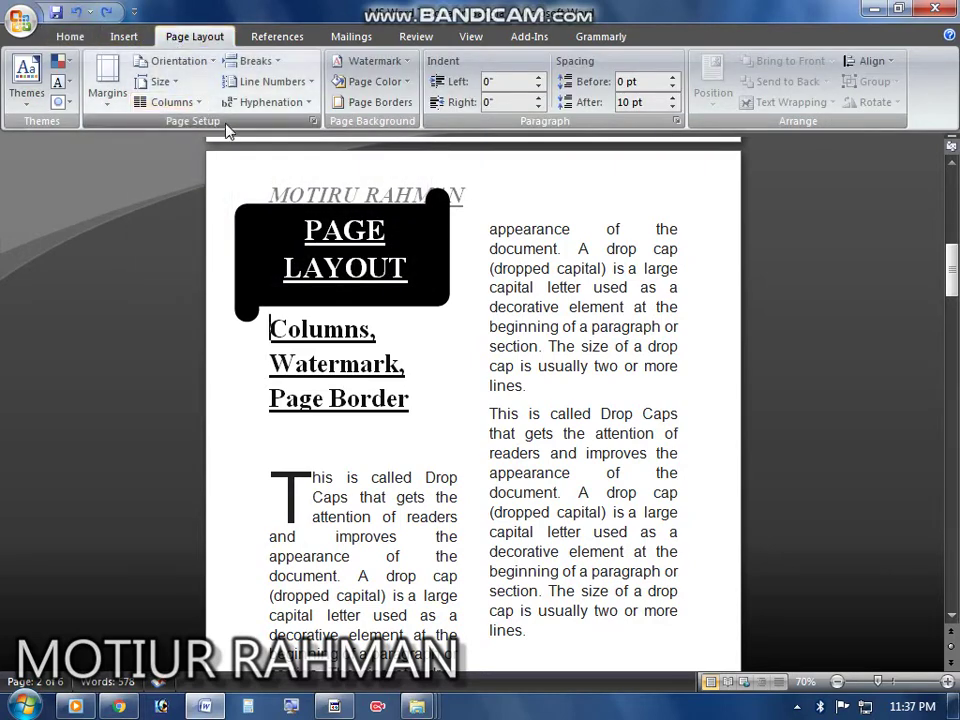
click(192, 102)
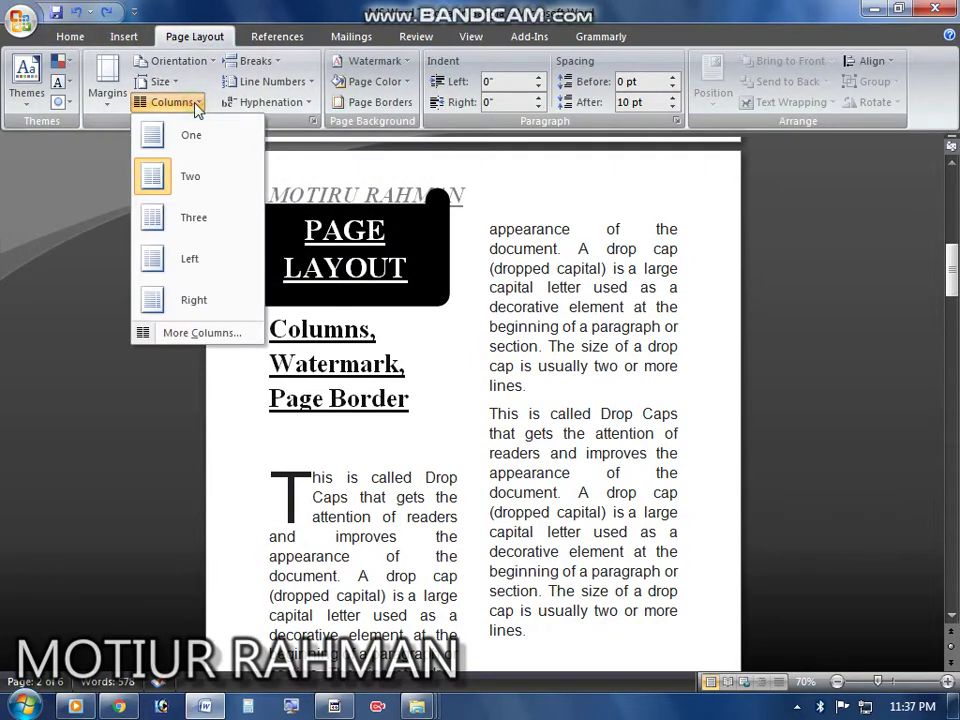
click(214, 219)
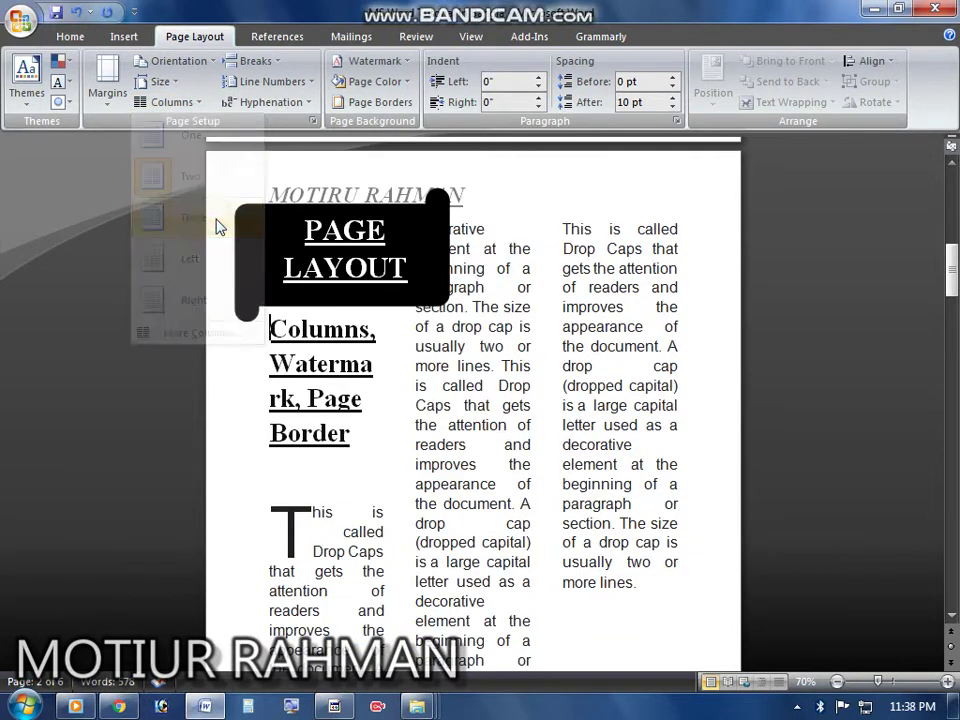
- Shrink the PAGE LAYOUT banner's width and height to fit the narrow first column and place it below the page header
click(422, 266)
drag(449, 318, 368, 236)
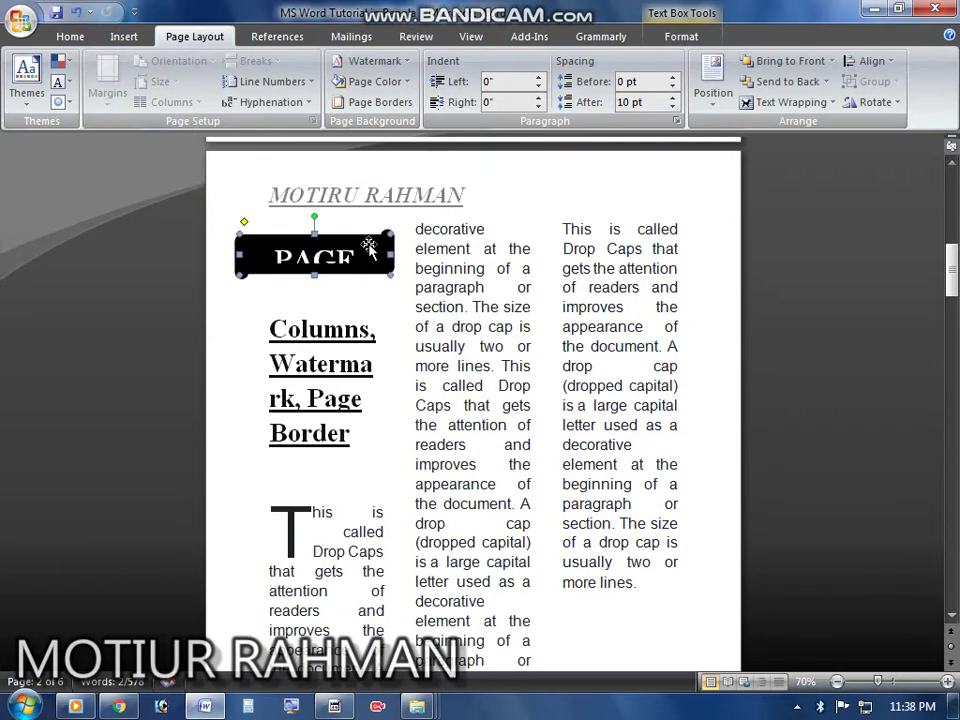
click(525, 268)
scroll(597, 424, down, 1)
scroll(597, 424, up, 1)
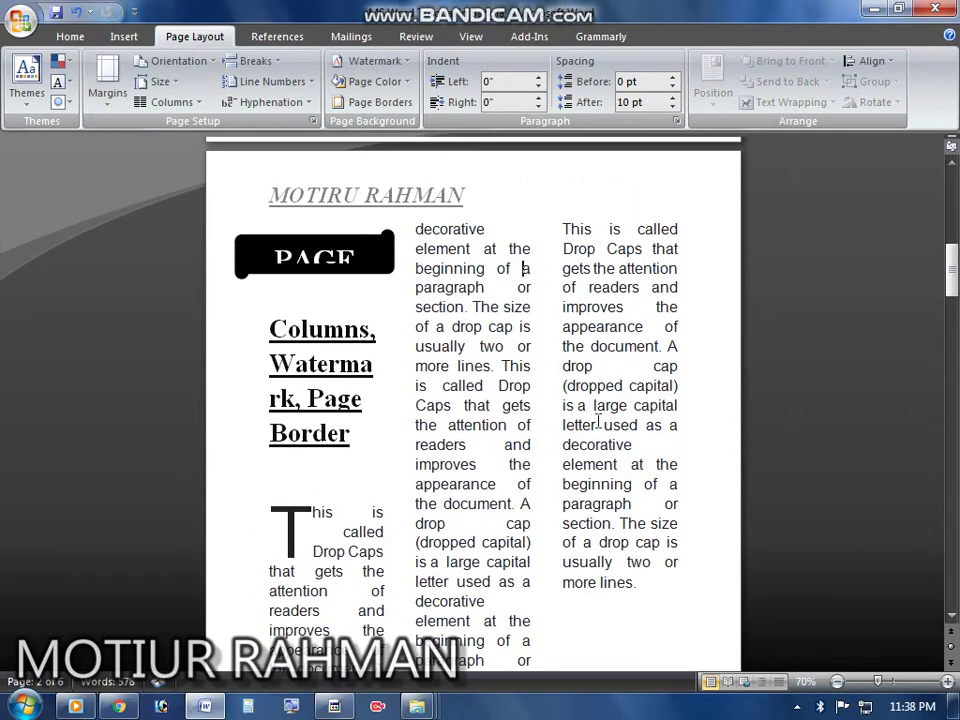
- Set the number of columns to 5 for the whole document with custom column settings, and check the resulting pages
click(110, 96)
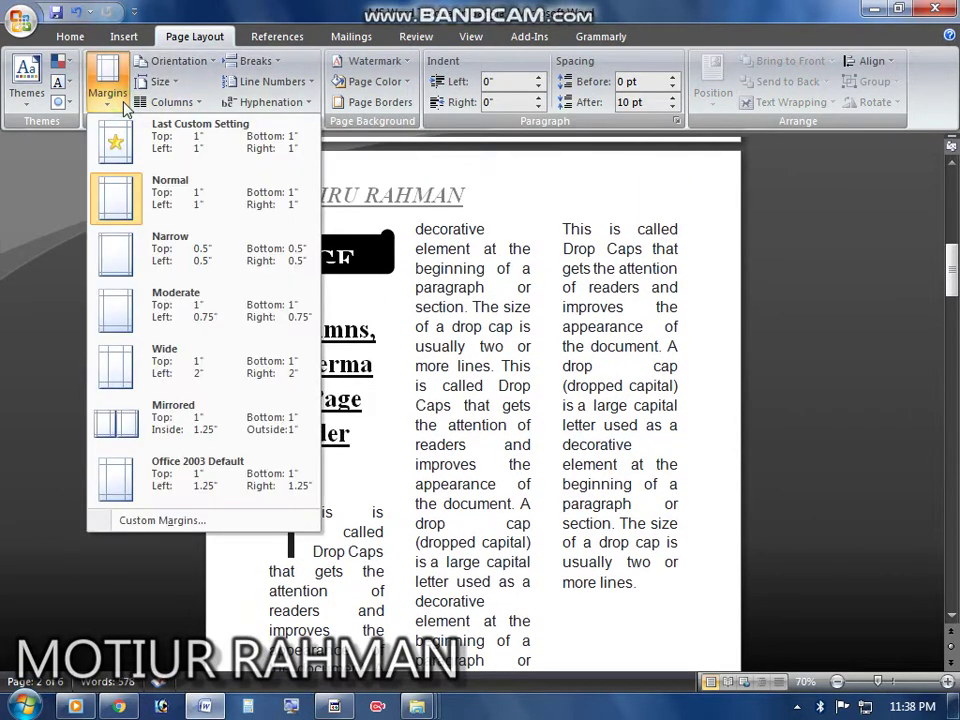
click(168, 102)
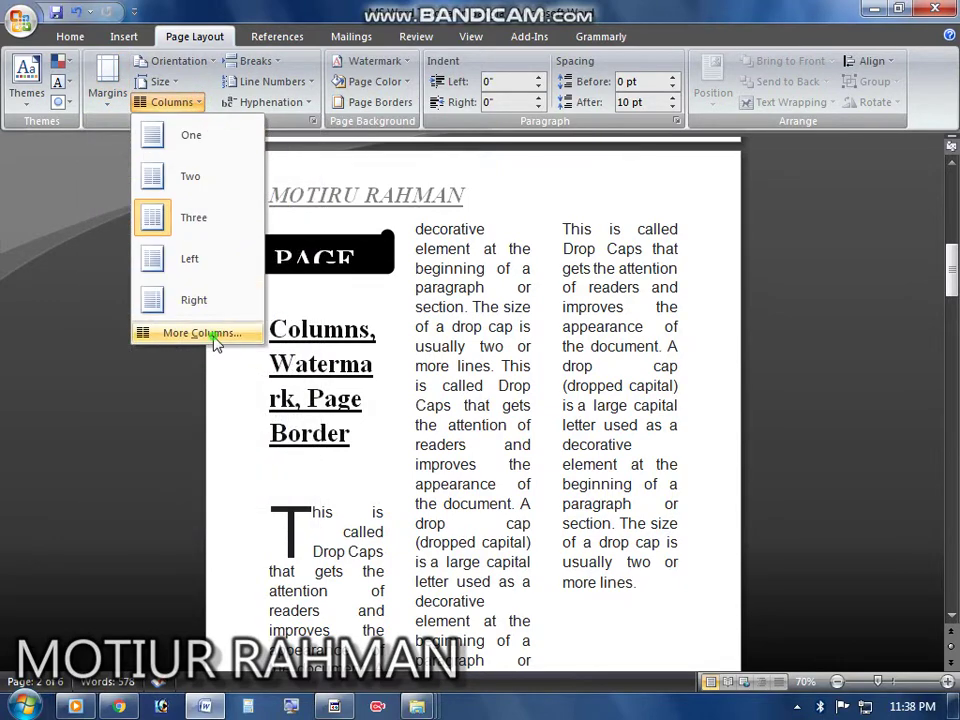
click(213, 333)
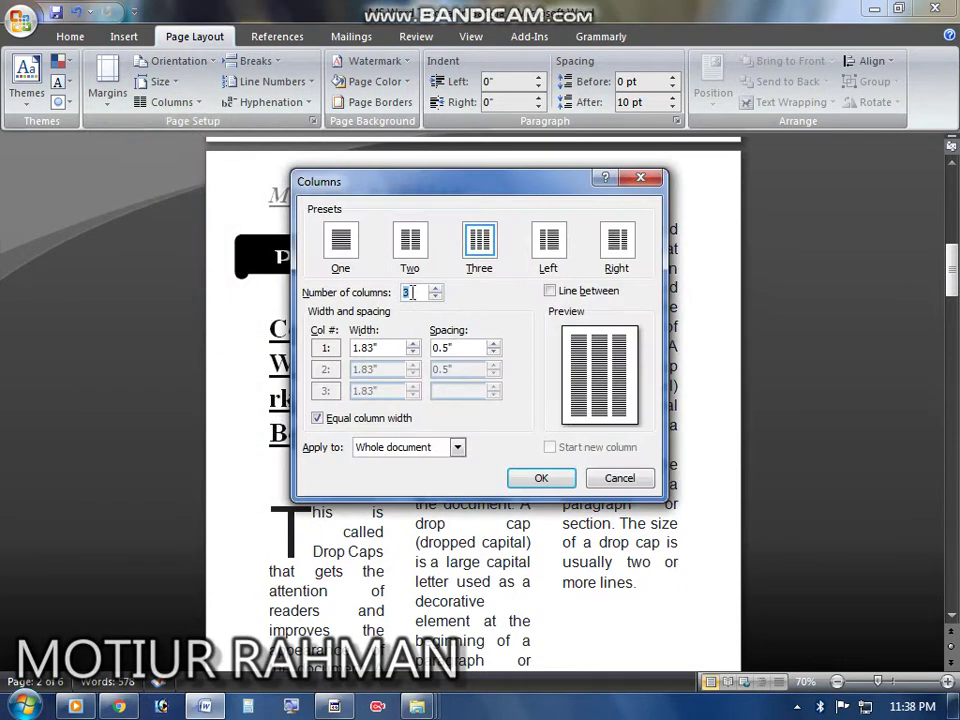
text(5)
click(541, 478)
scroll(590, 488, down, 15)
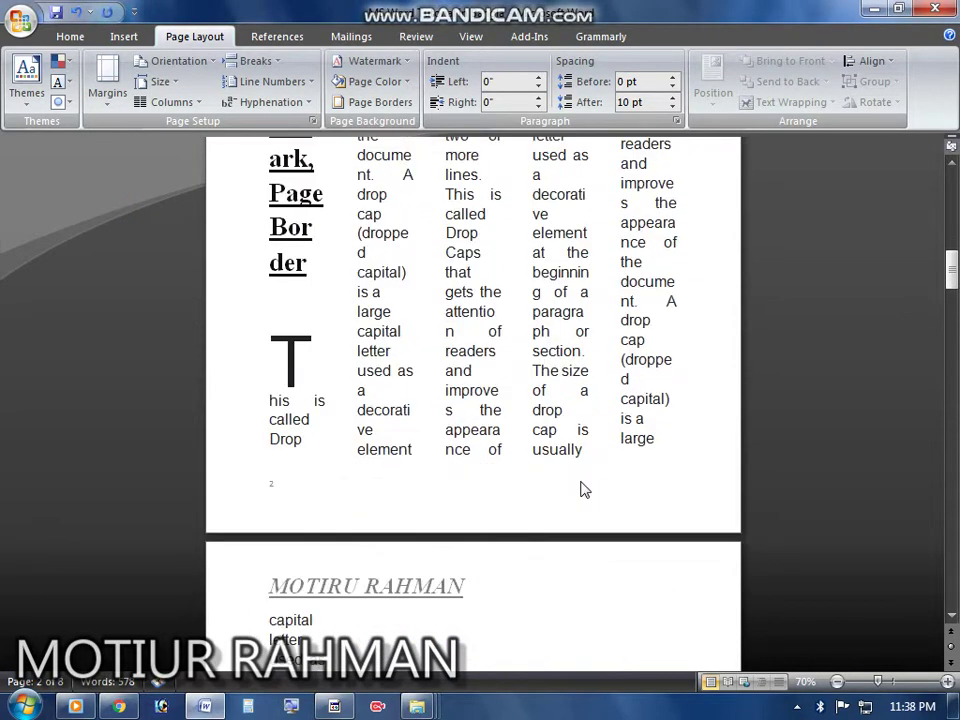
scroll(582, 485, down, 6)
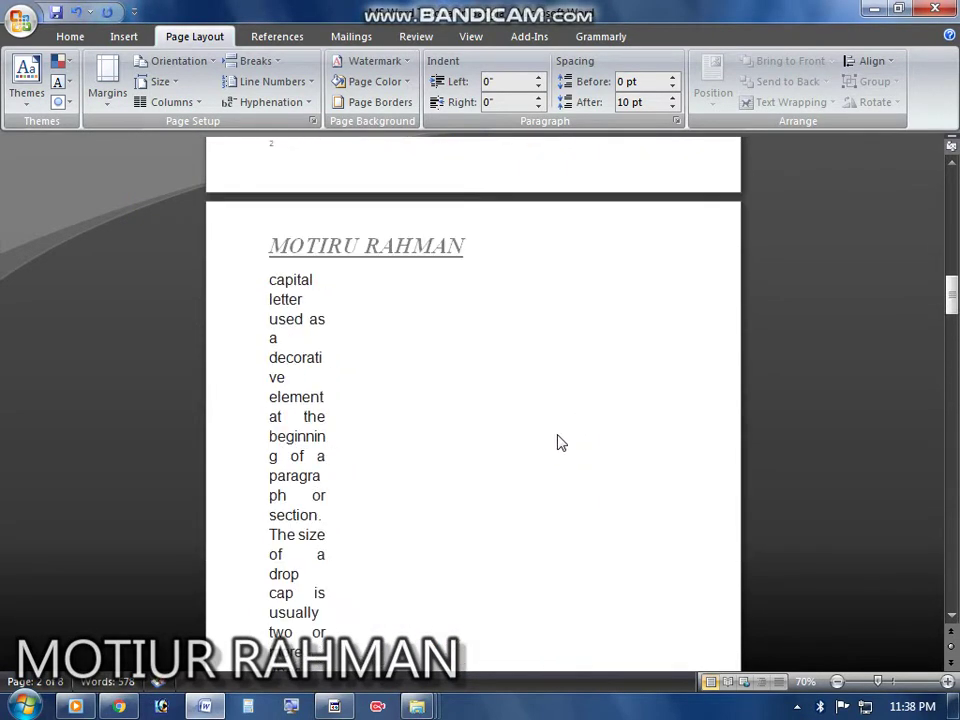
- Change the document's column layout from the page with the PAGE LAYOUT banner to two columns
scroll(556, 425, up, 6)
scroll(537, 425, up, 6)
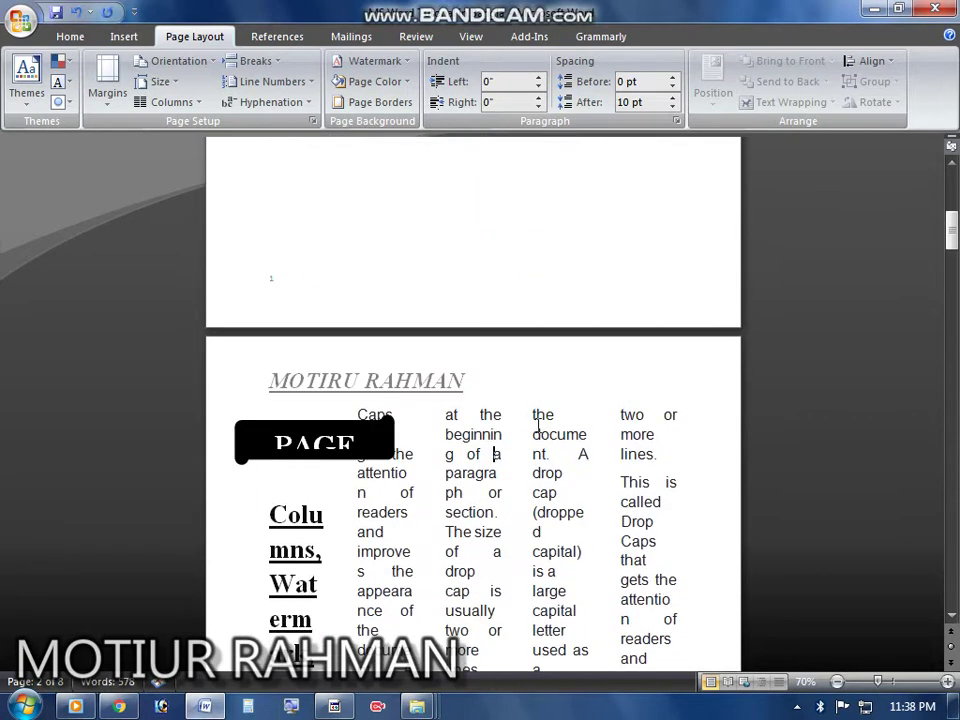
click(193, 103)
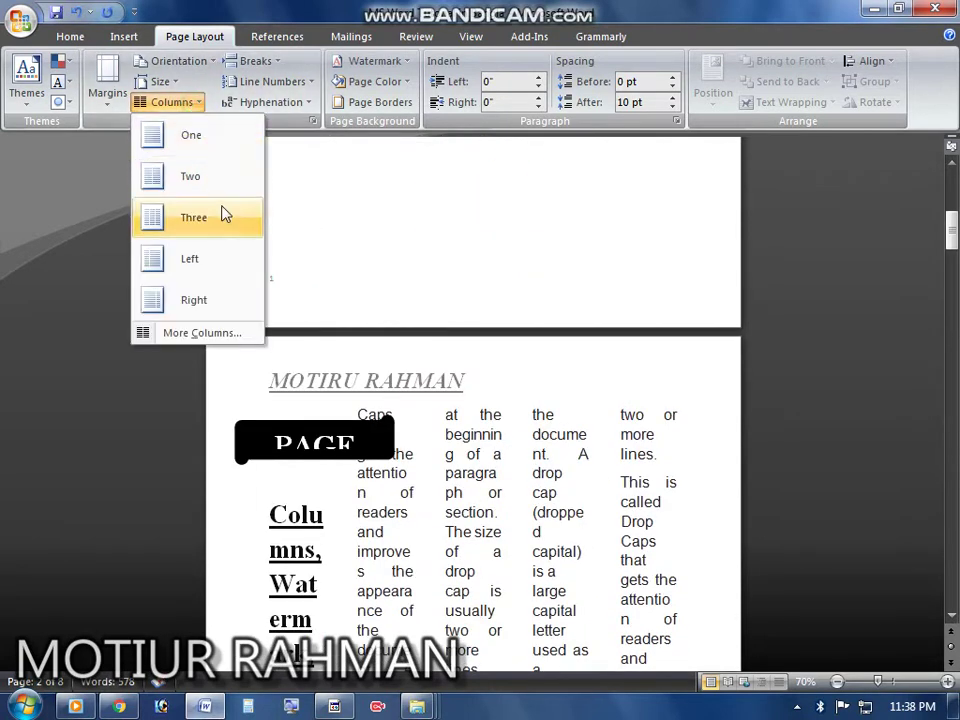
click(210, 170)
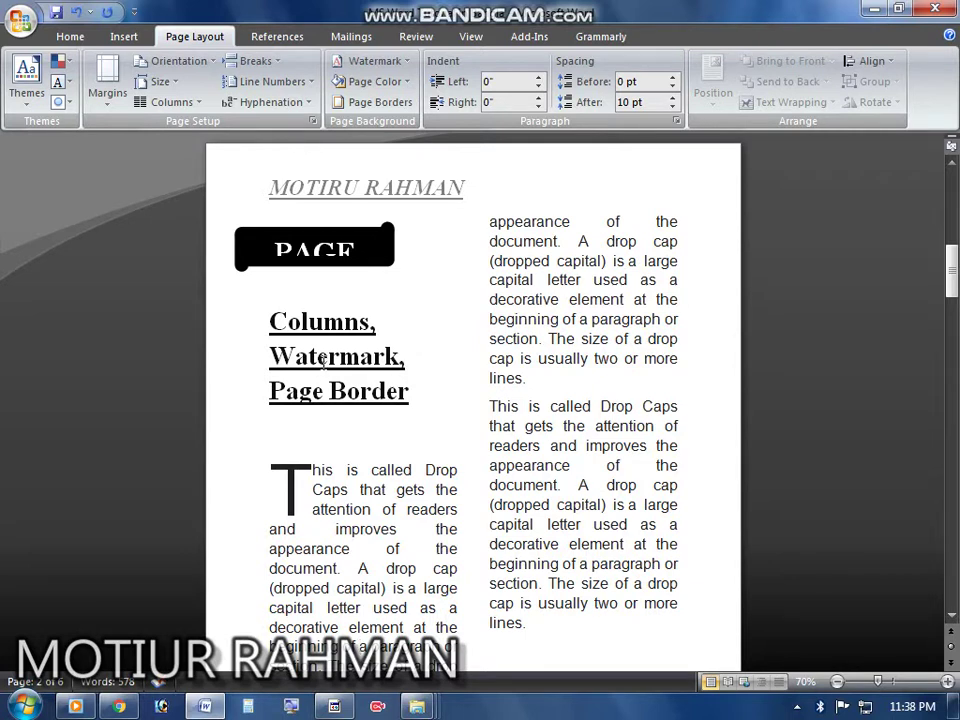
click(331, 299)
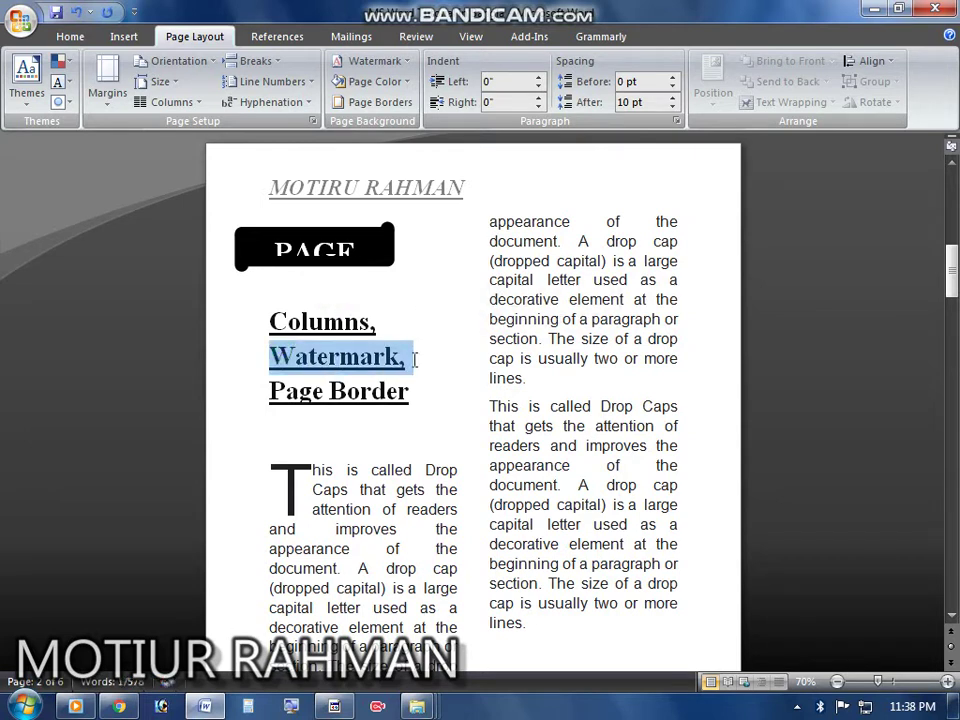
click(495, 376)
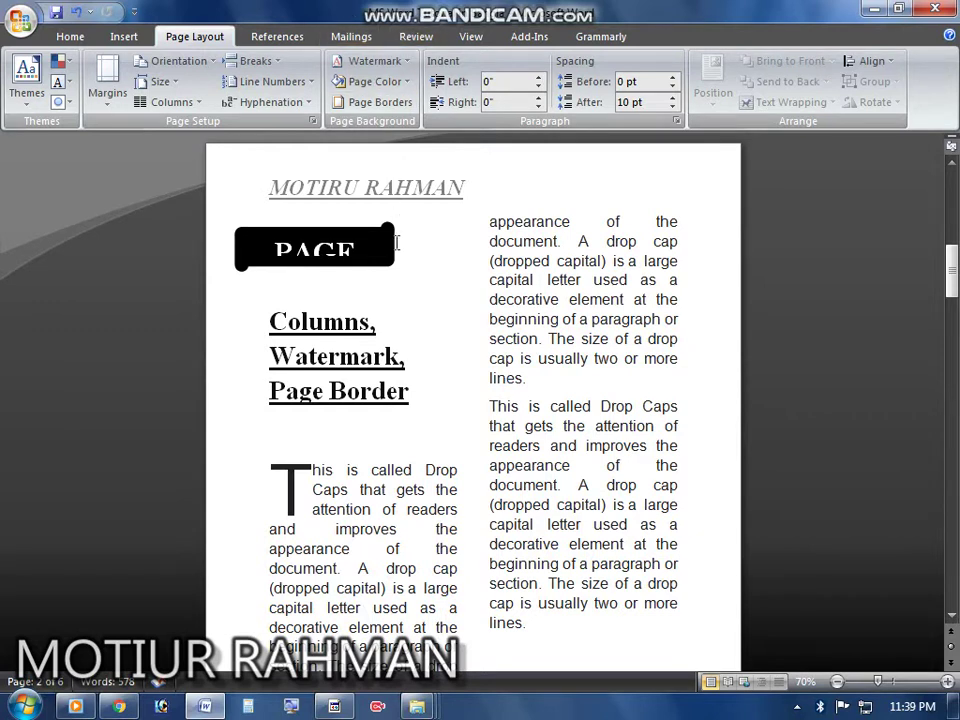
click(383, 326)
click(121, 39)
click(203, 39)
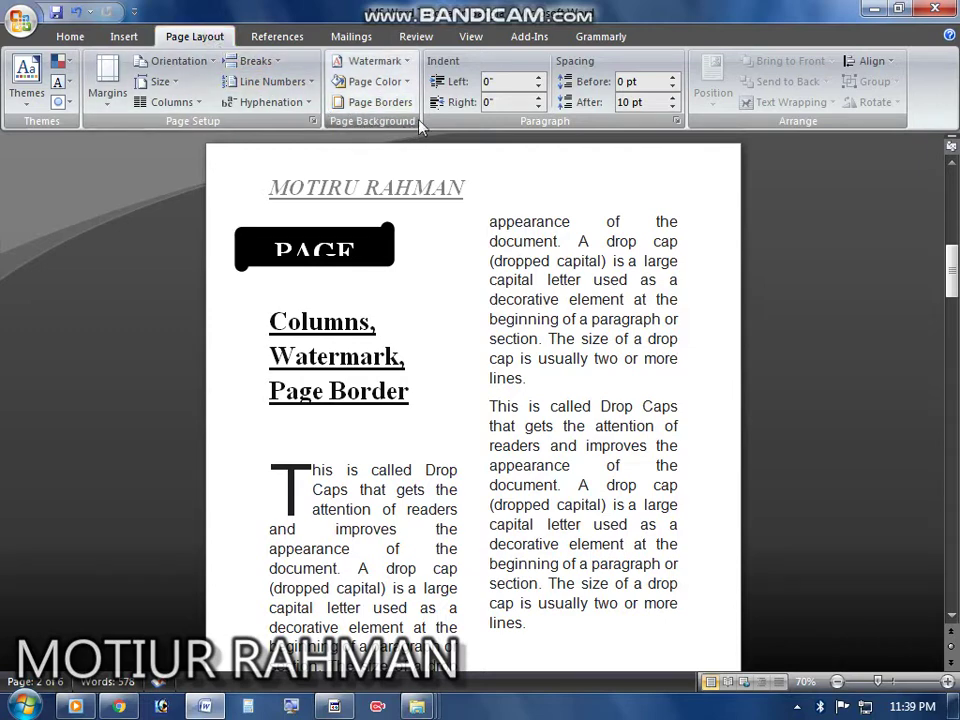
- Add a custom picture watermark to the document using the Chrysanthemum sample picture with Auto scale and washout
click(410, 67)
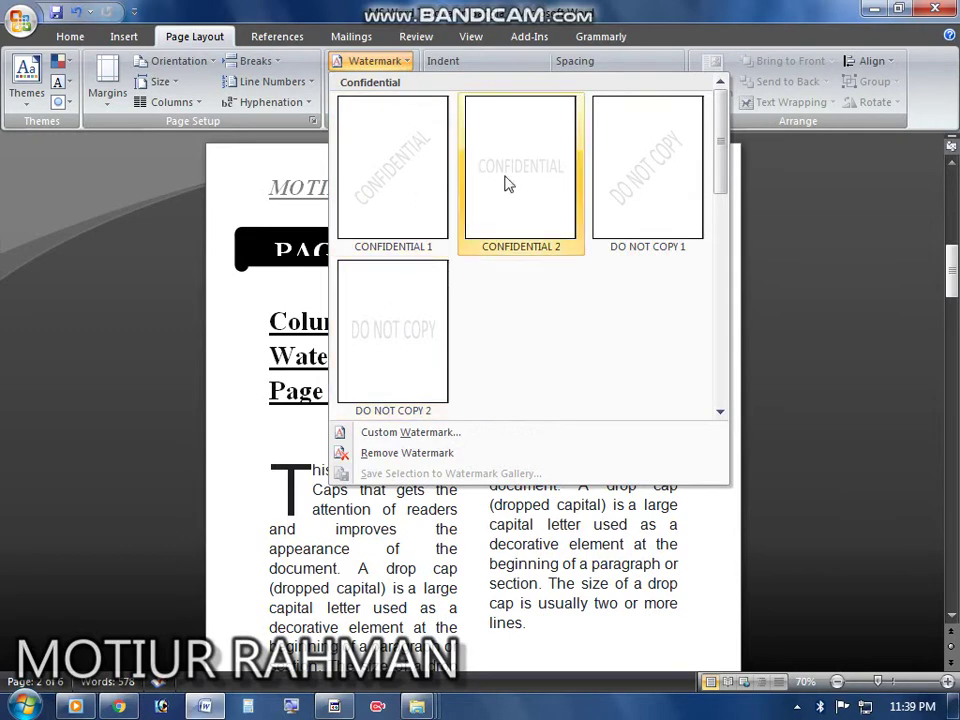
click(410, 432)
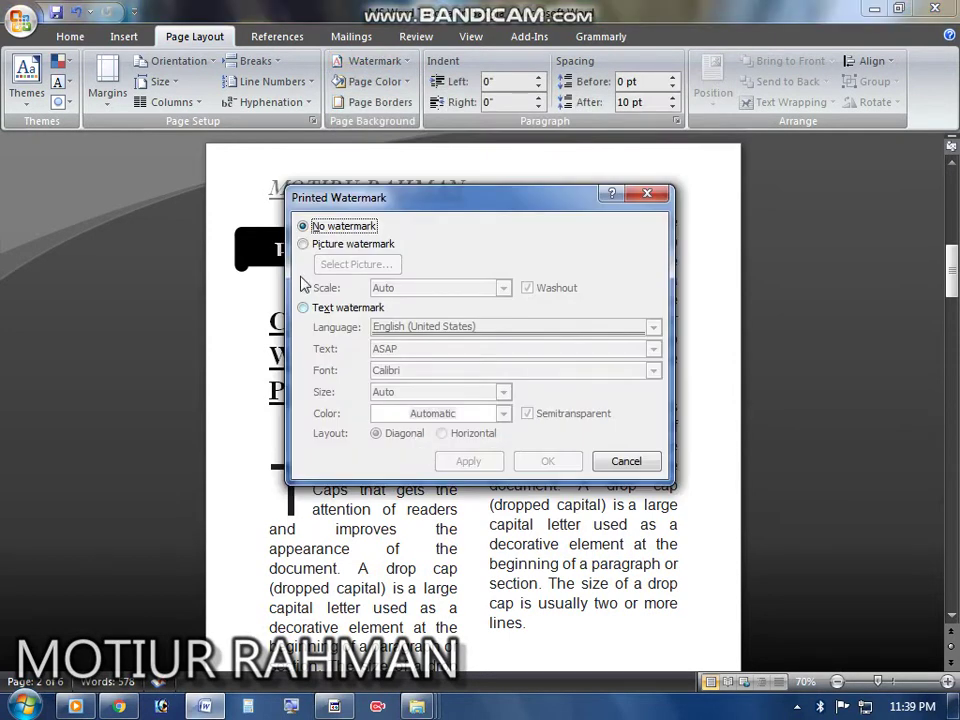
click(301, 245)
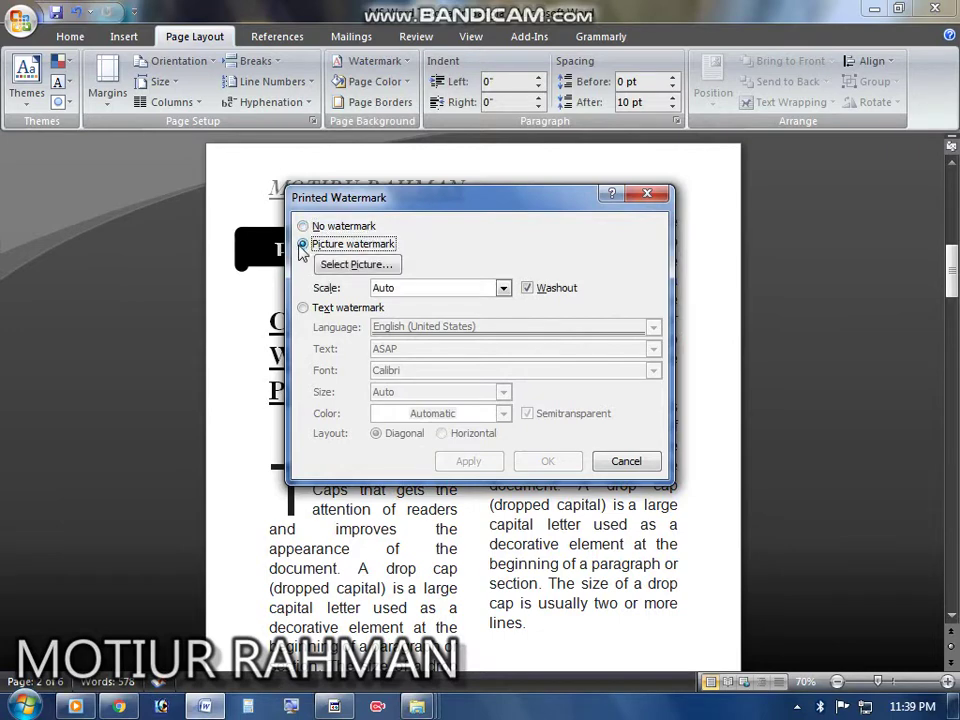
click(387, 267)
double_click(537, 437)
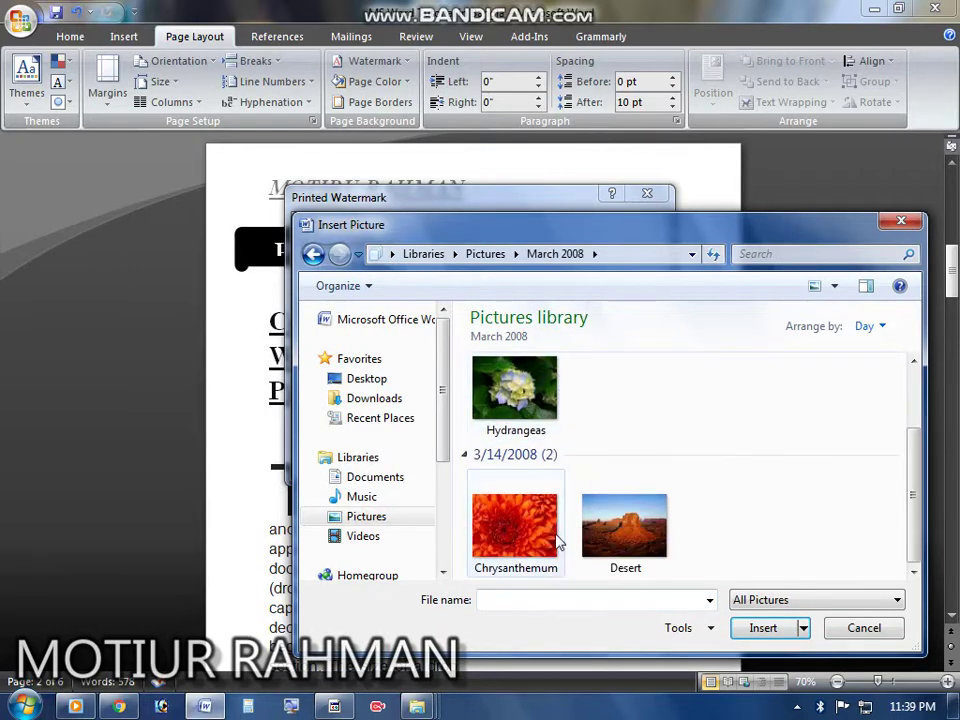
click(515, 525)
click(762, 628)
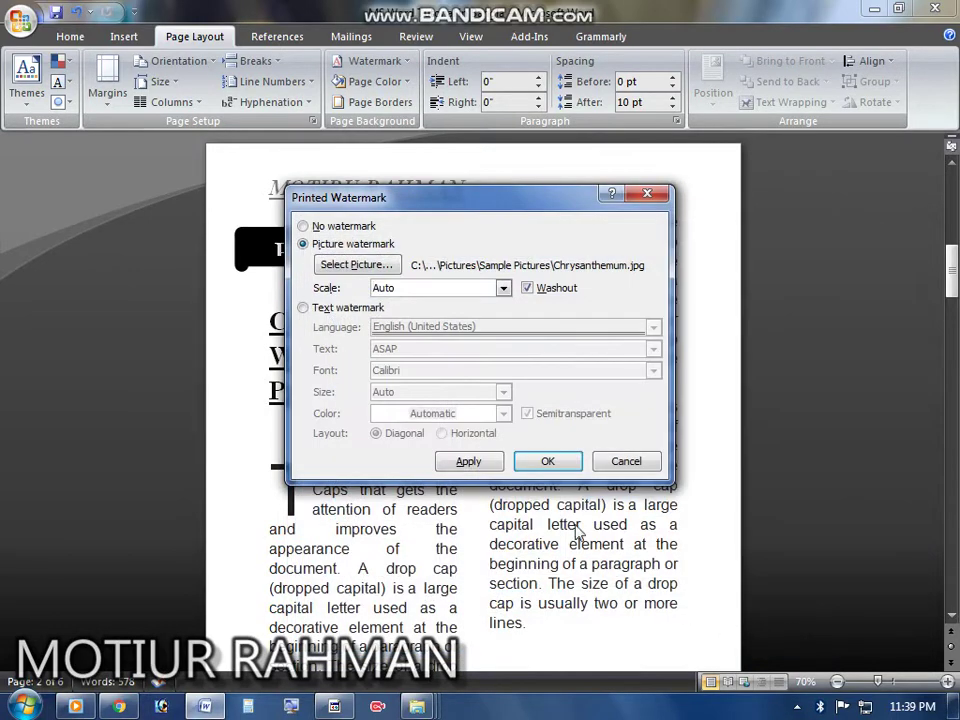
click(547, 461)
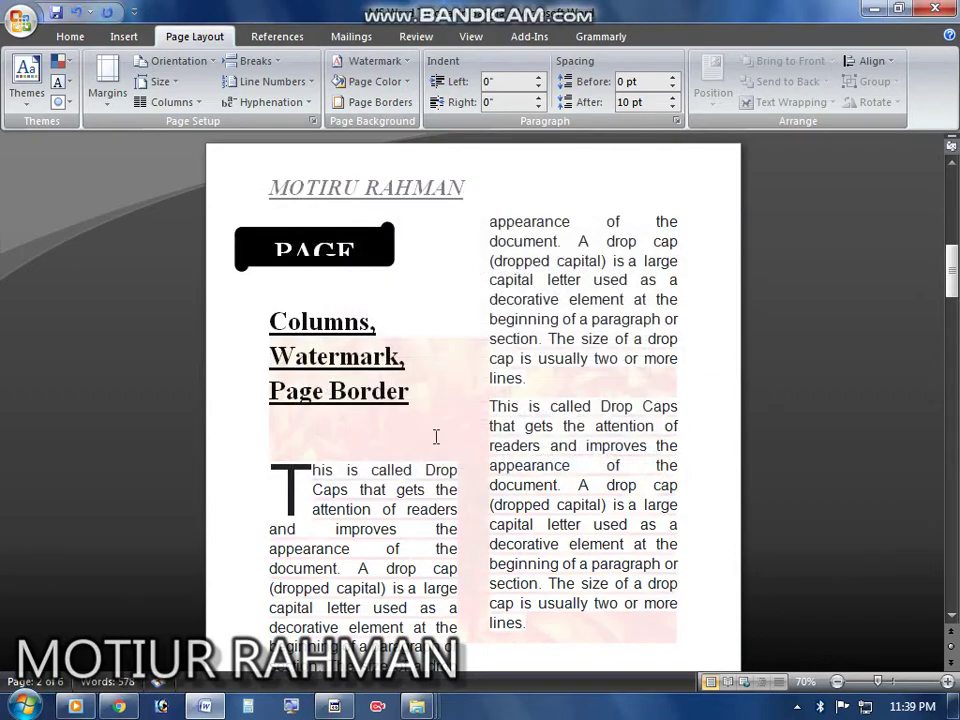
- Examine how the picture watermark looks behind the text on all pages of the document
scroll(365, 332, down, 2)
scroll(378, 336, up, 1)
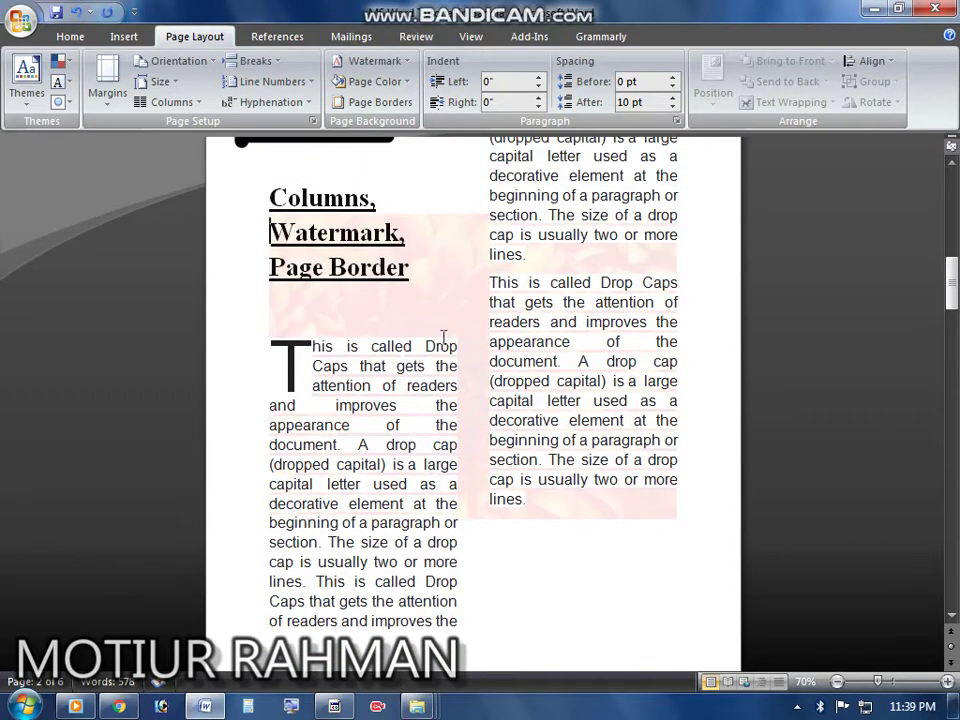
scroll(460, 302, up, 6)
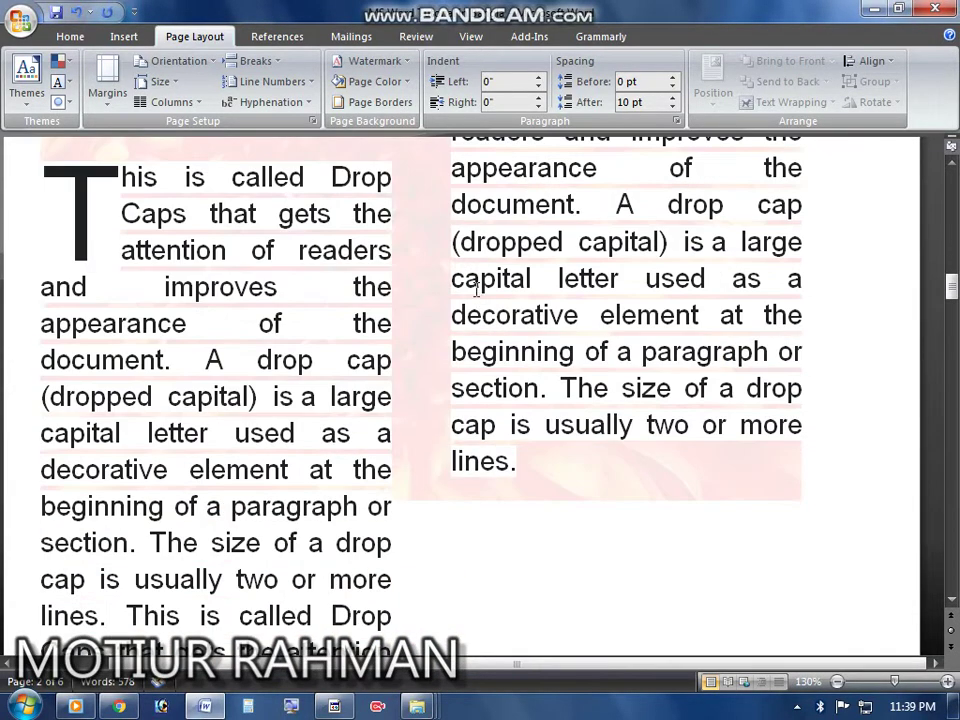
click(616, 462)
click(431, 388)
click(398, 358)
scroll(455, 360, down, 11)
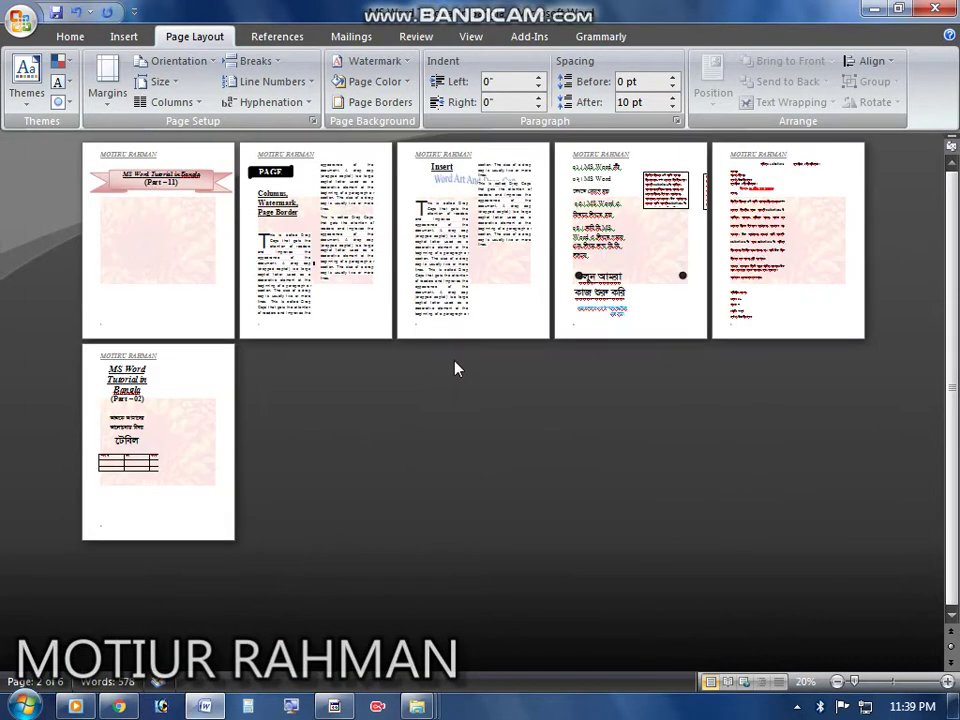
scroll(455, 369, up, 3)
scroll(454, 362, down, 4)
scroll(452, 365, up, 3)
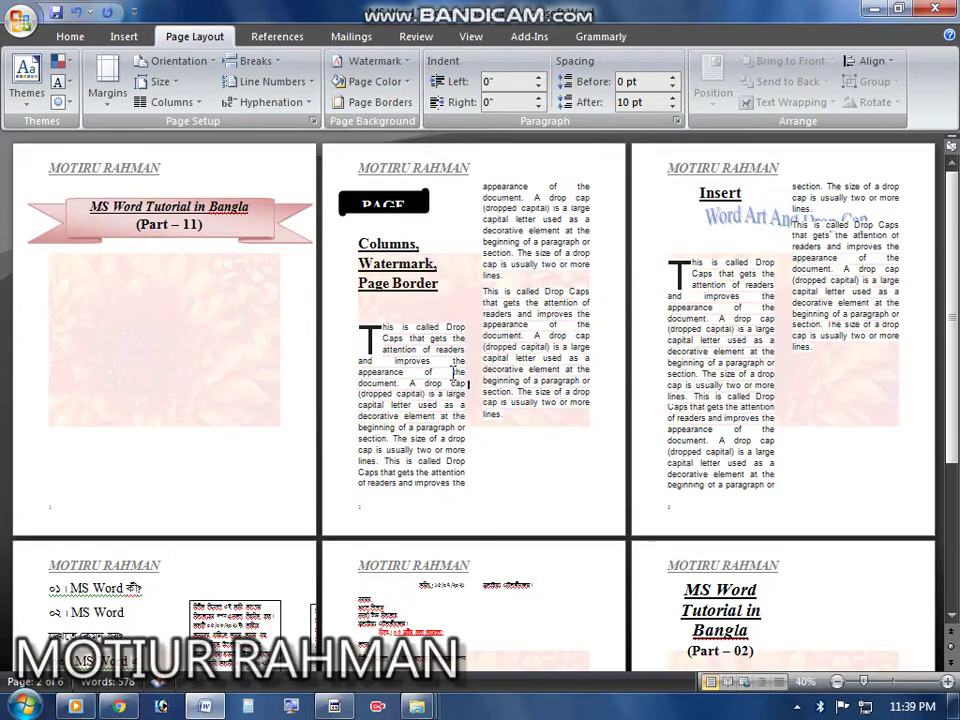
scroll(453, 372, up, 2)
scroll(452, 379, down, 4)
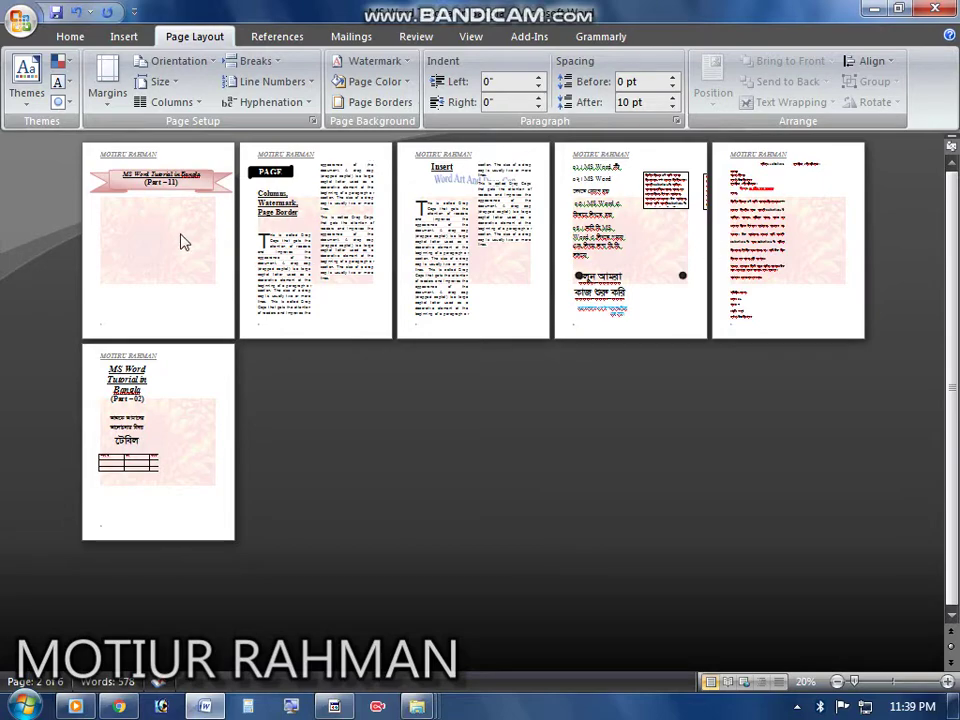
scroll(165, 251, up, 7)
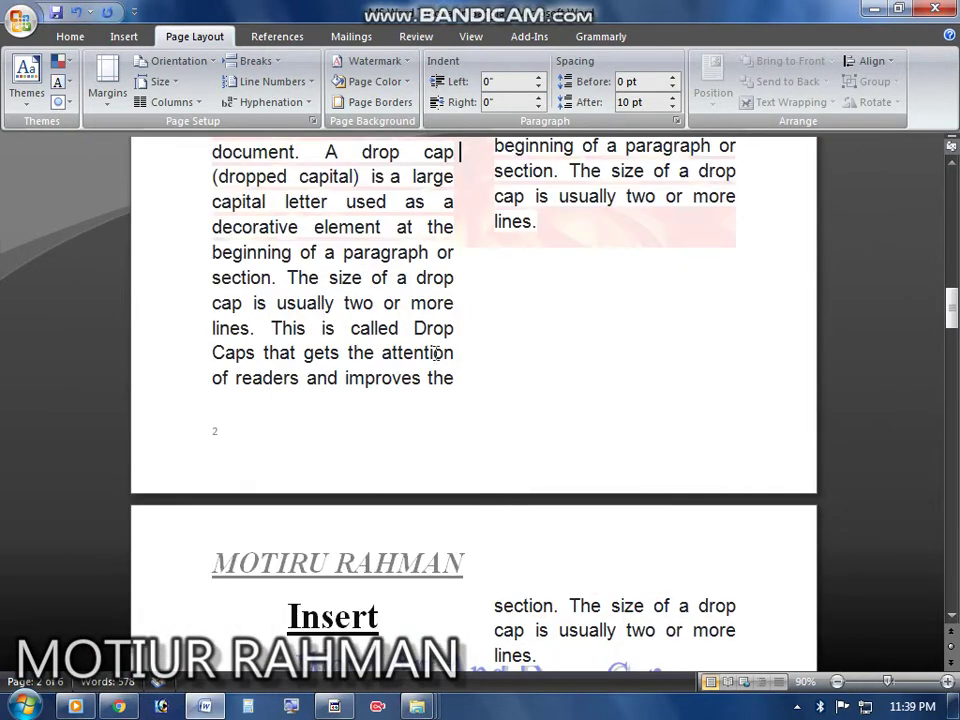
scroll(440, 352, up, 5)
scroll(290, 305, up, 2)
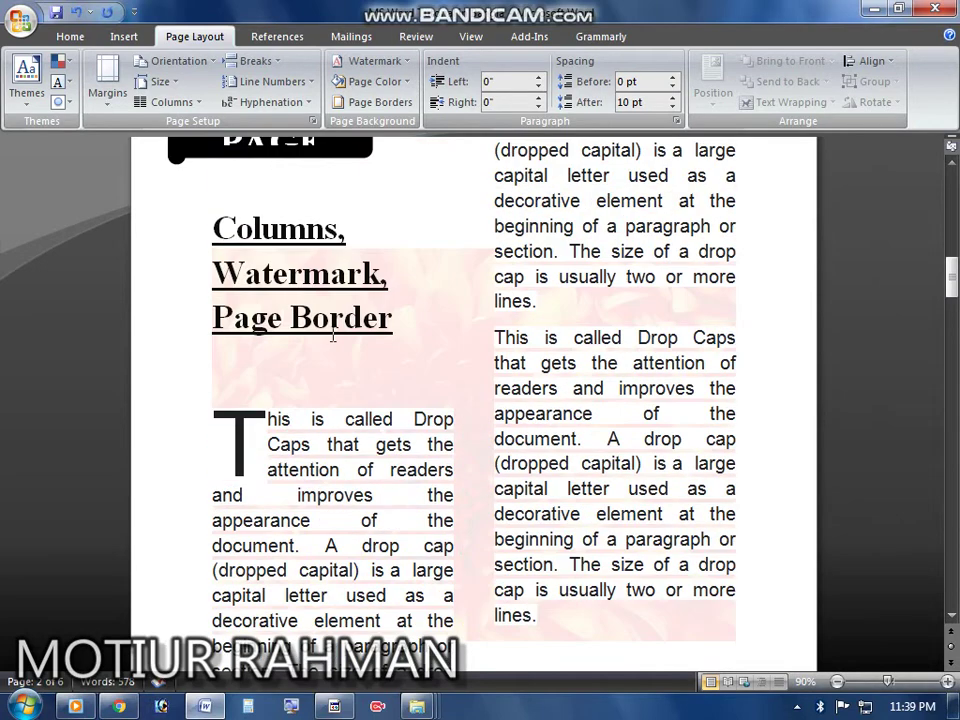
click(377, 706)
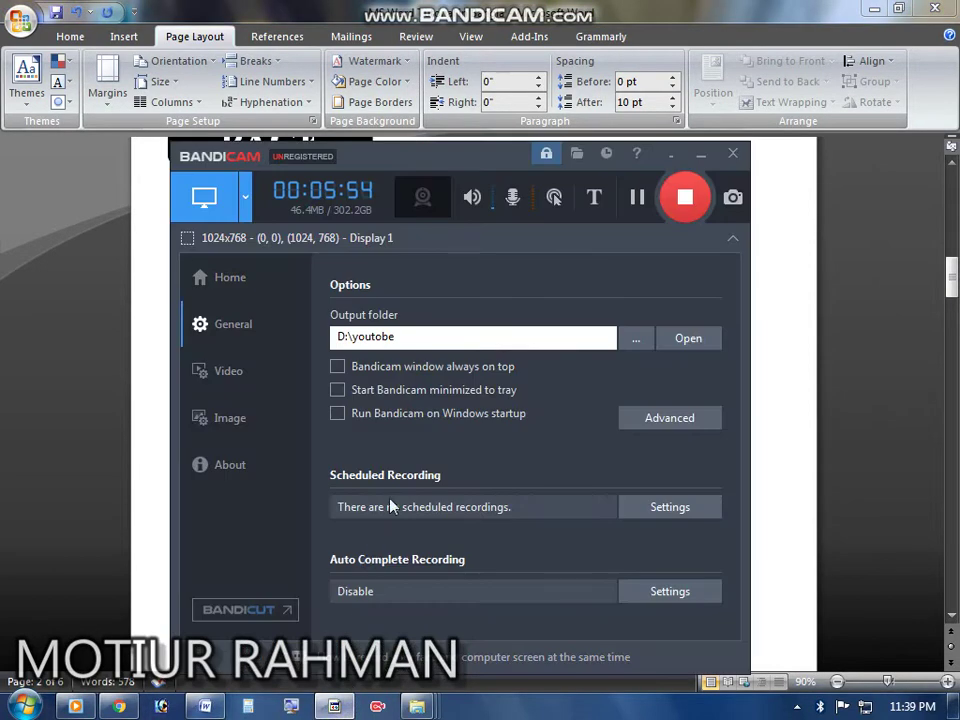
click(701, 154)
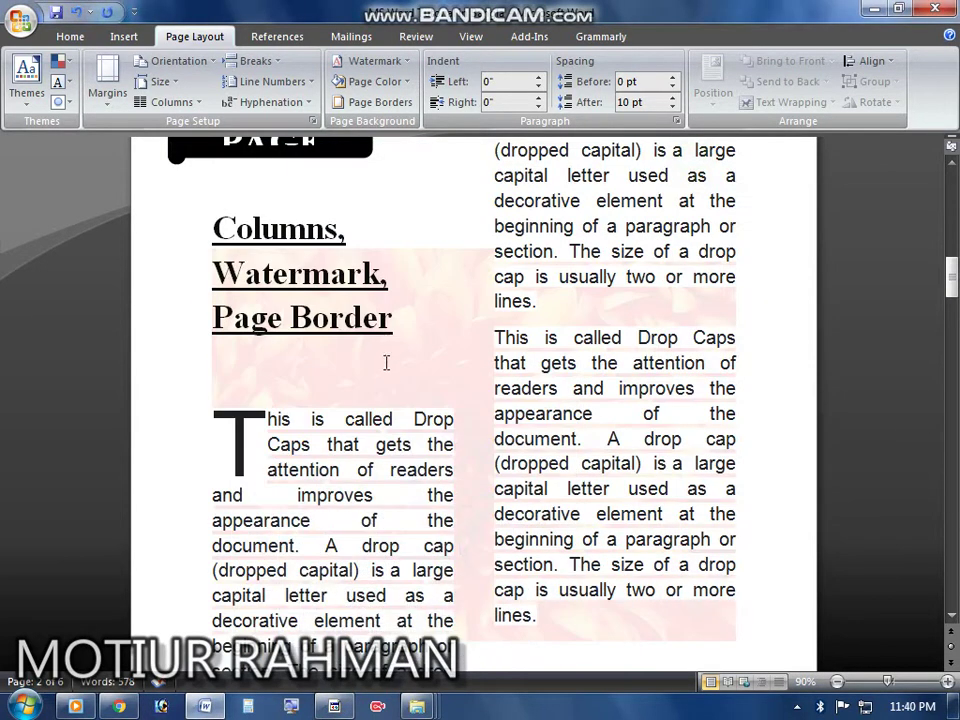
scroll(397, 422, up, 3)
scroll(397, 420, down, 4)
- Remove the picture watermark from the document
click(462, 313)
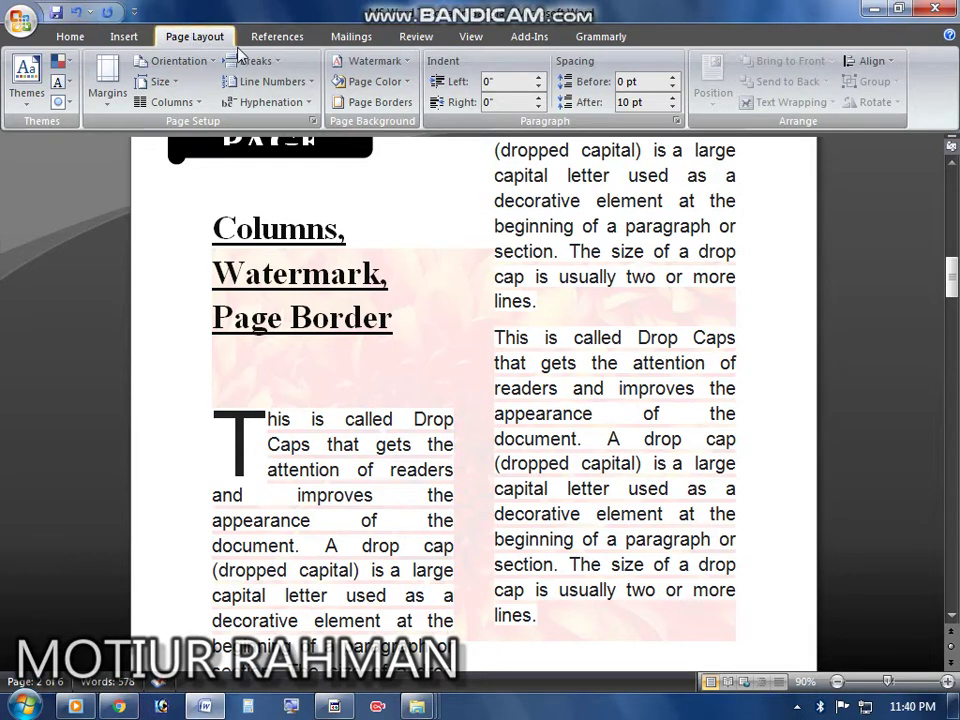
click(394, 62)
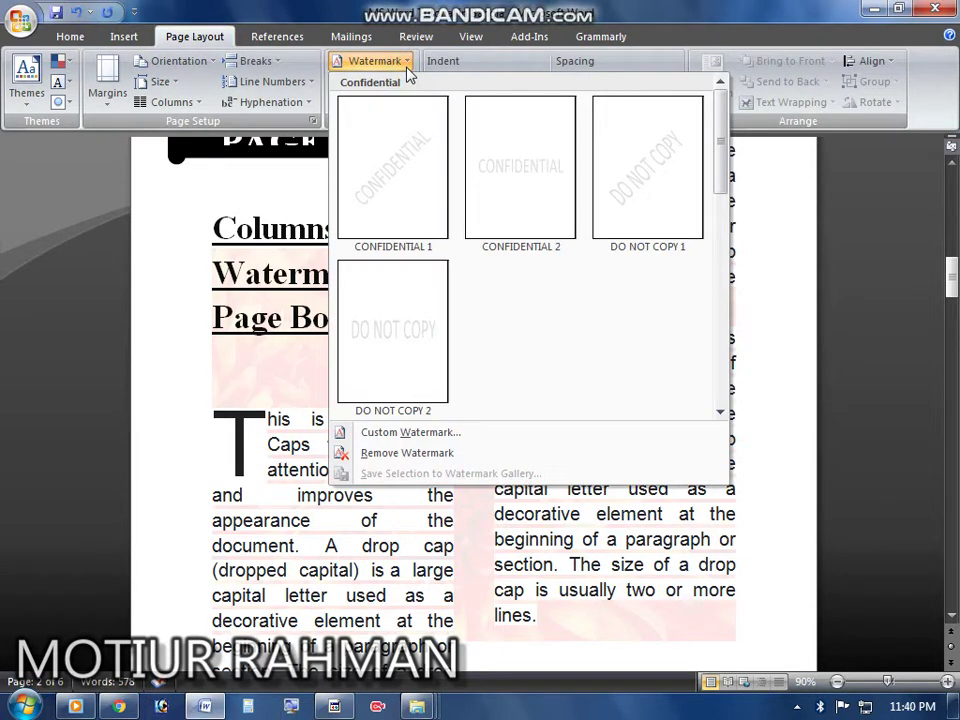
click(420, 455)
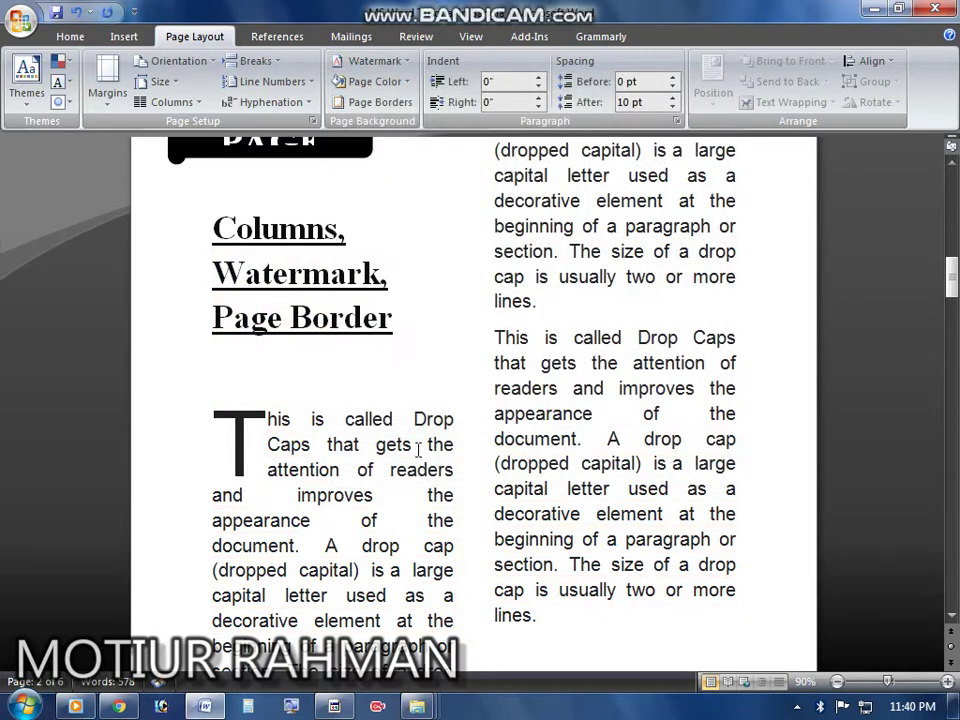
- Set up a custom text watermark and replace its default text with the author's full name in capitals
click(406, 66)
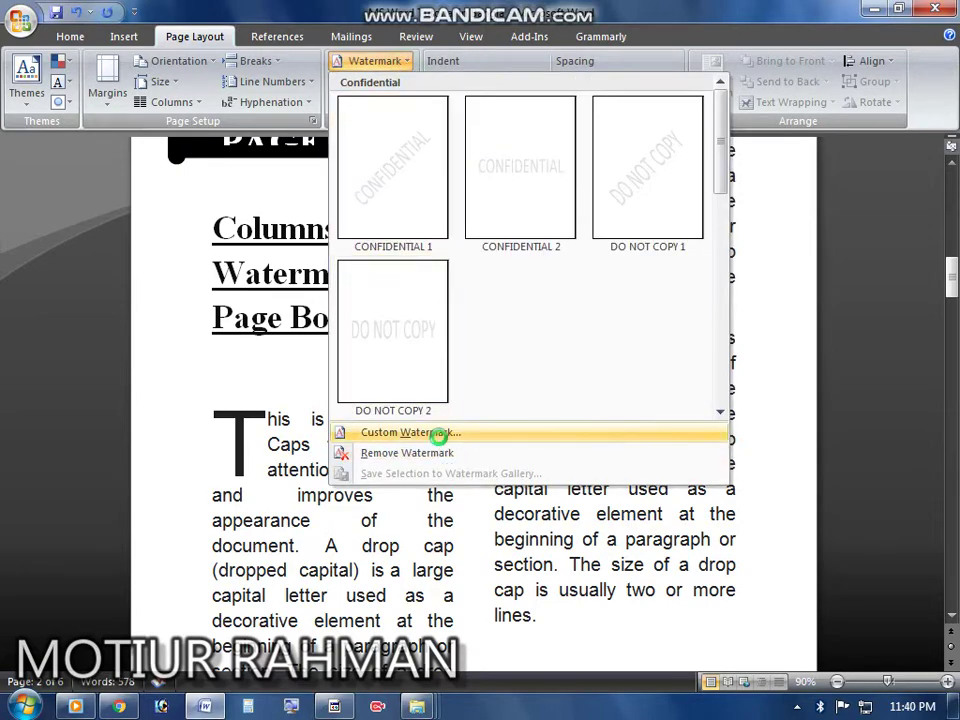
click(437, 432)
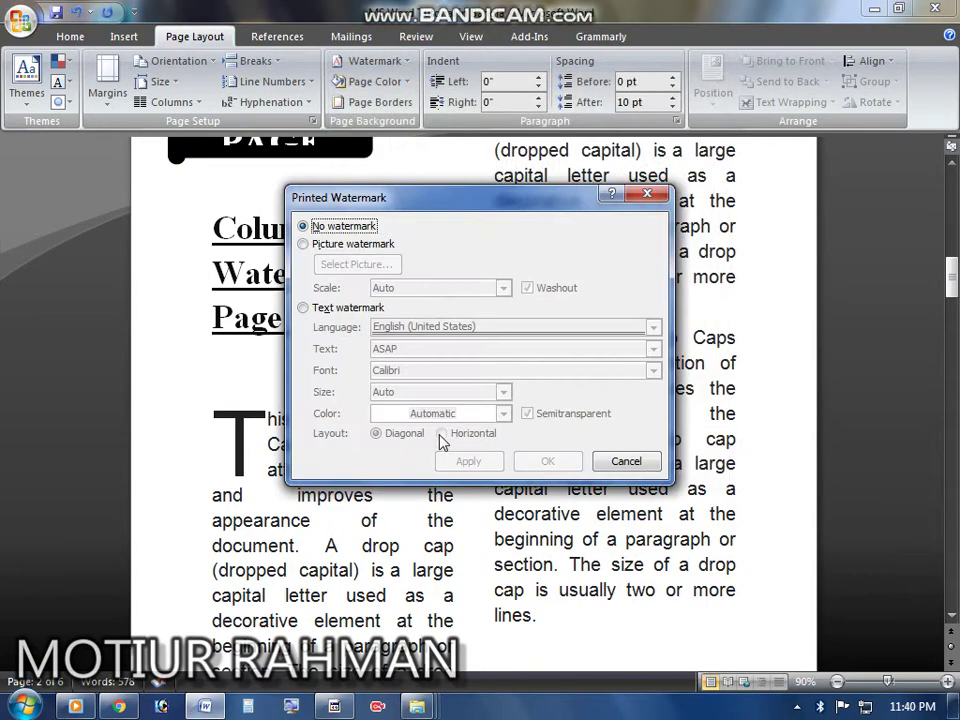
click(304, 245)
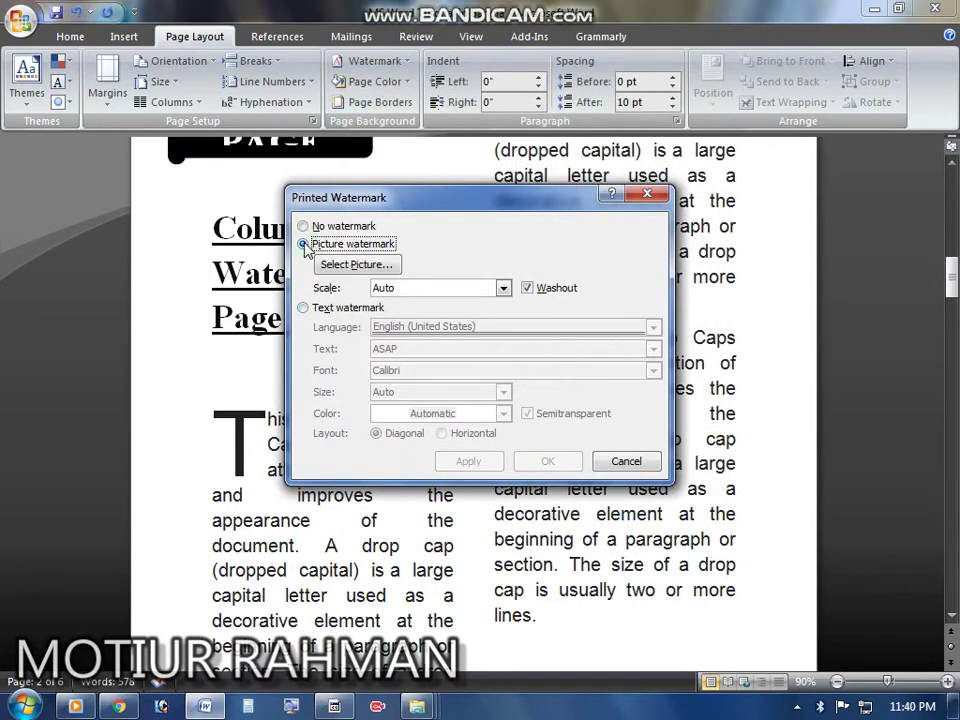
click(304, 309)
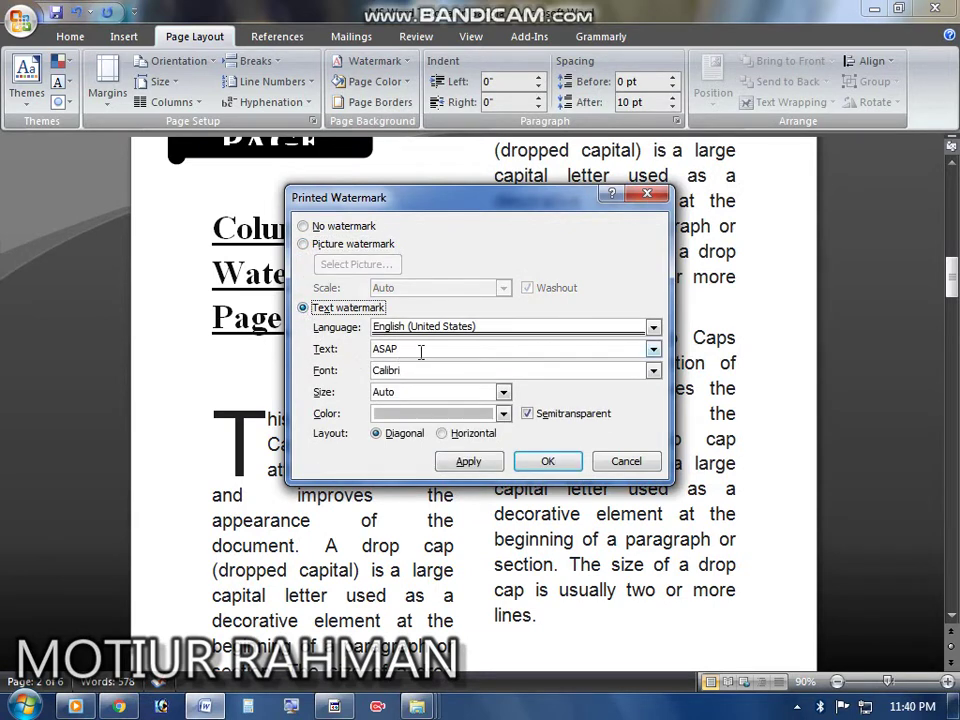
drag(418, 348, 376, 348)
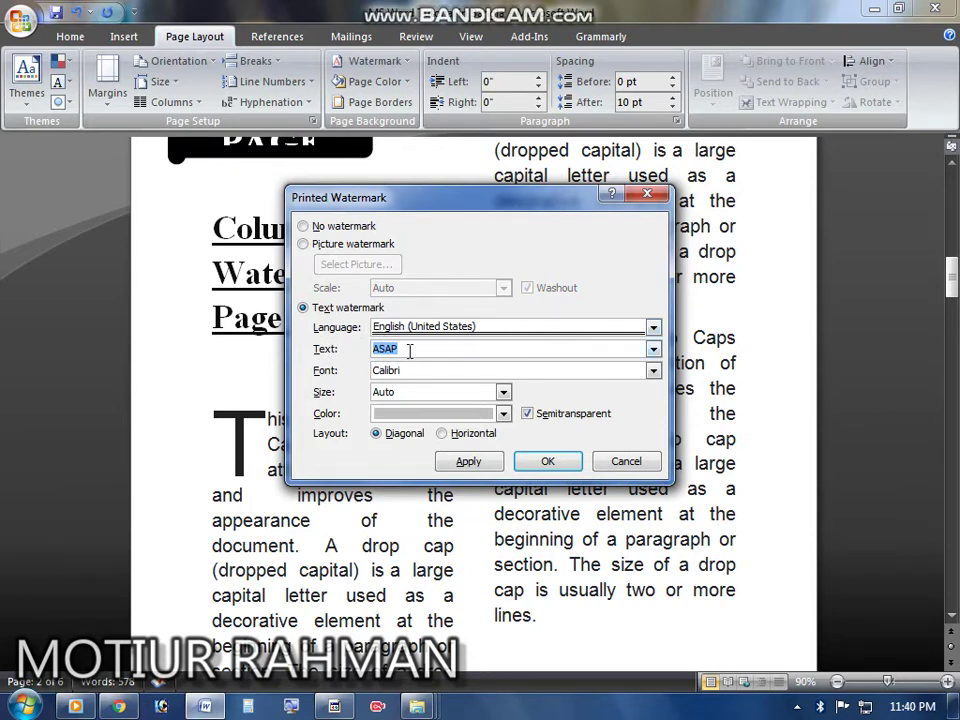
text(gm)
key(BackSpace)
key(BackSpace)
text(MOTIUR RAHMAN)
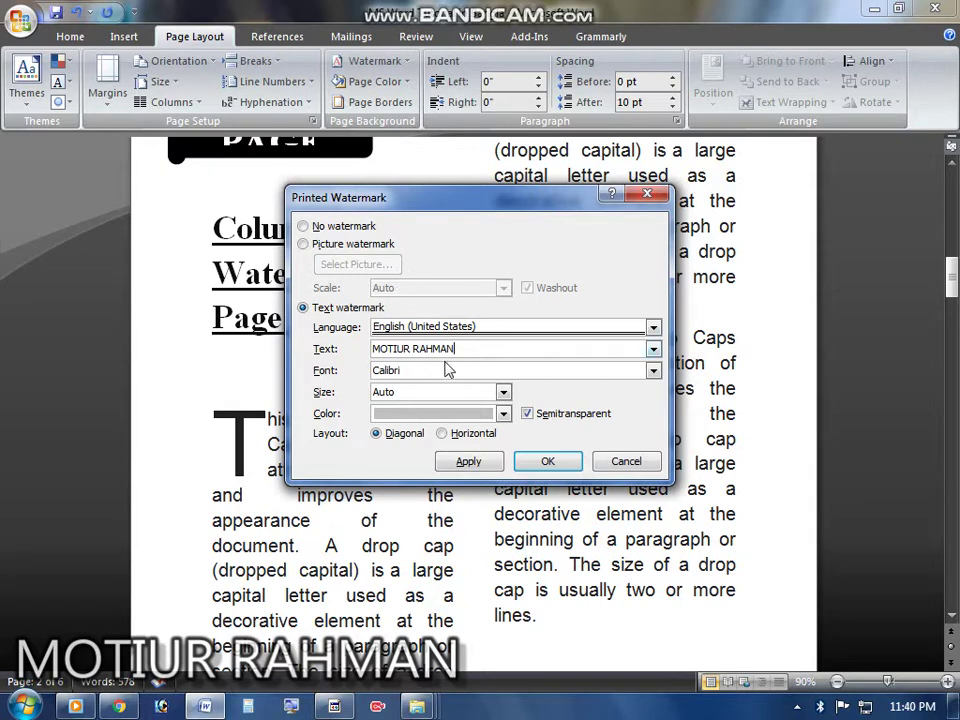
- Set the text watermark's font to Century Gothic and its color to standard red, and apply it to the document
double_click(417, 372)
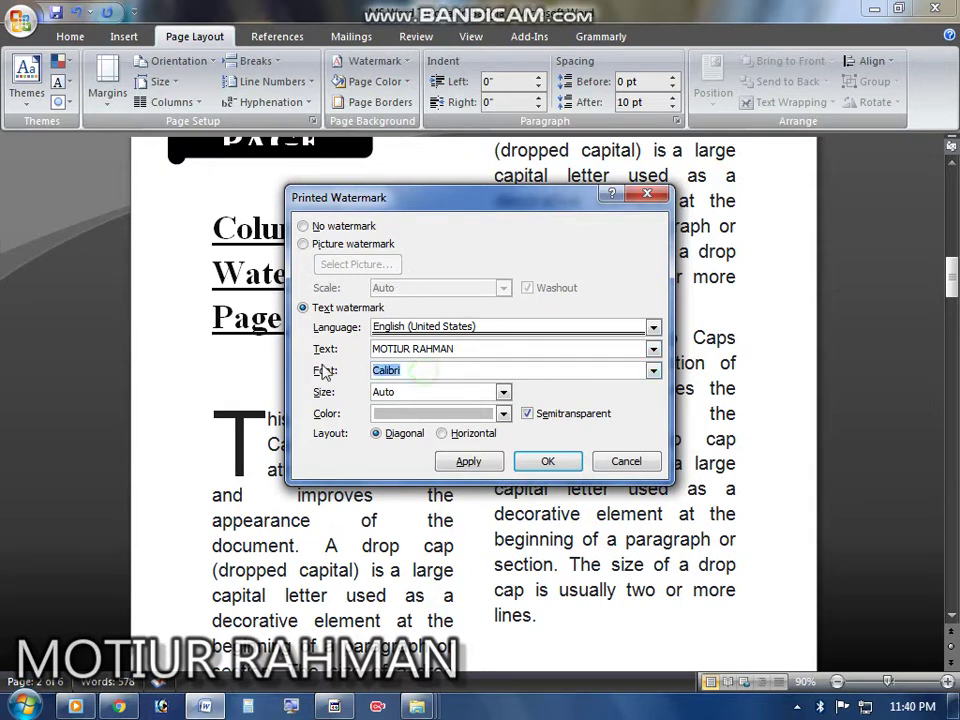
click(655, 376)
scroll(447, 407, down, 2)
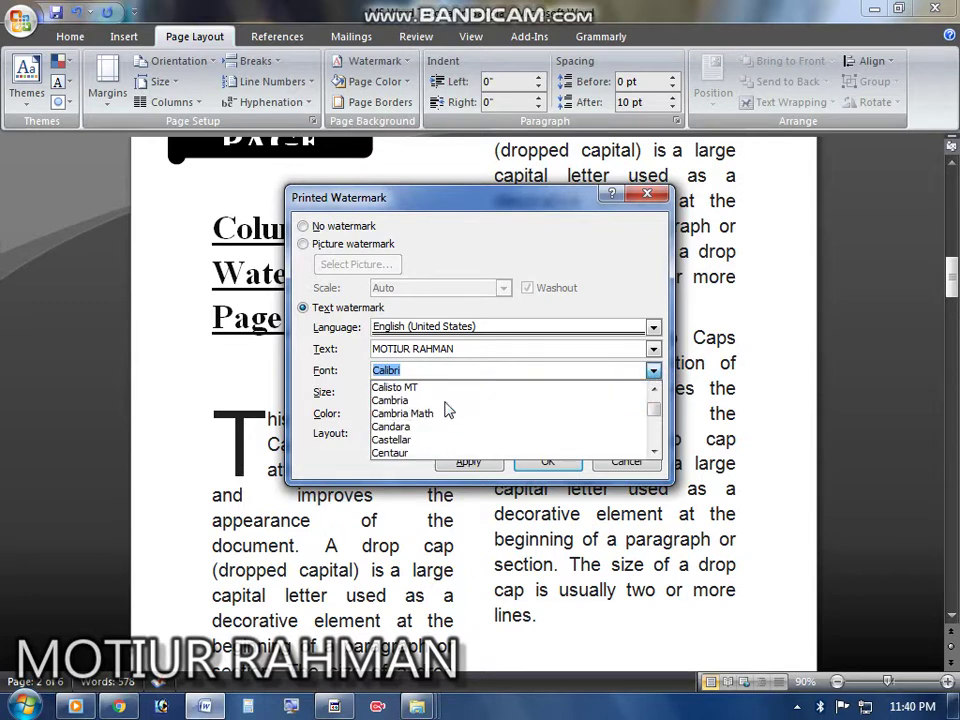
click(429, 440)
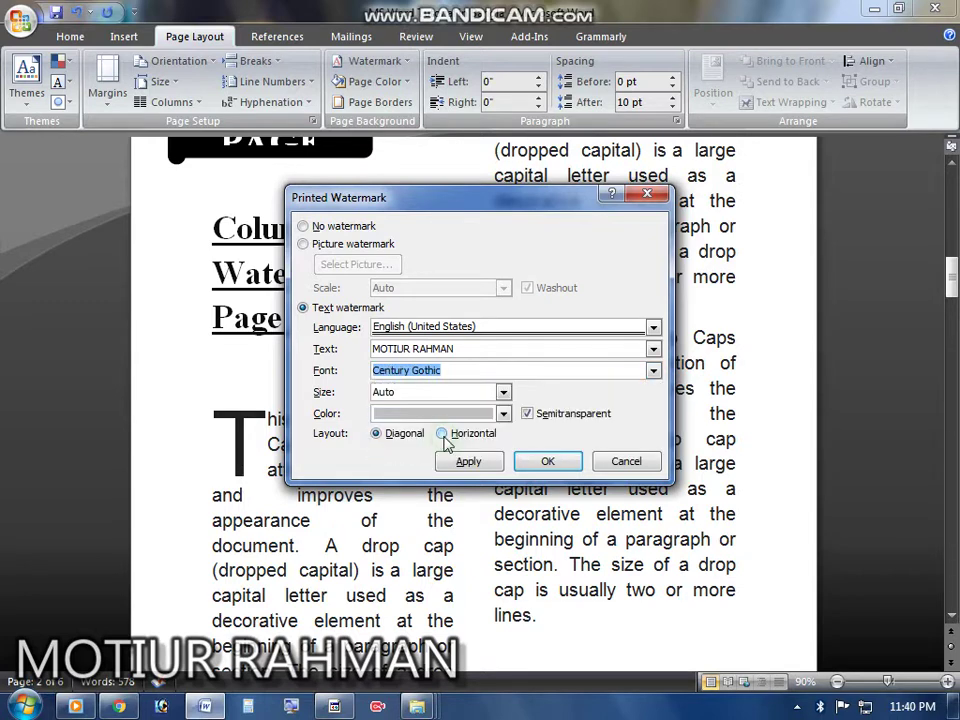
click(503, 414)
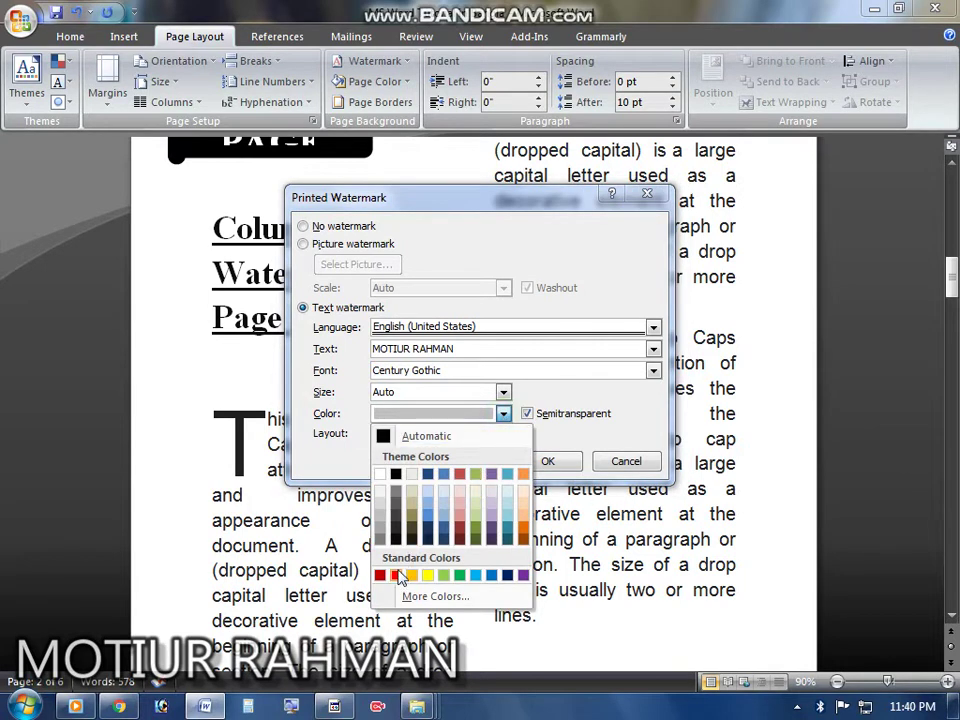
click(395, 575)
click(468, 461)
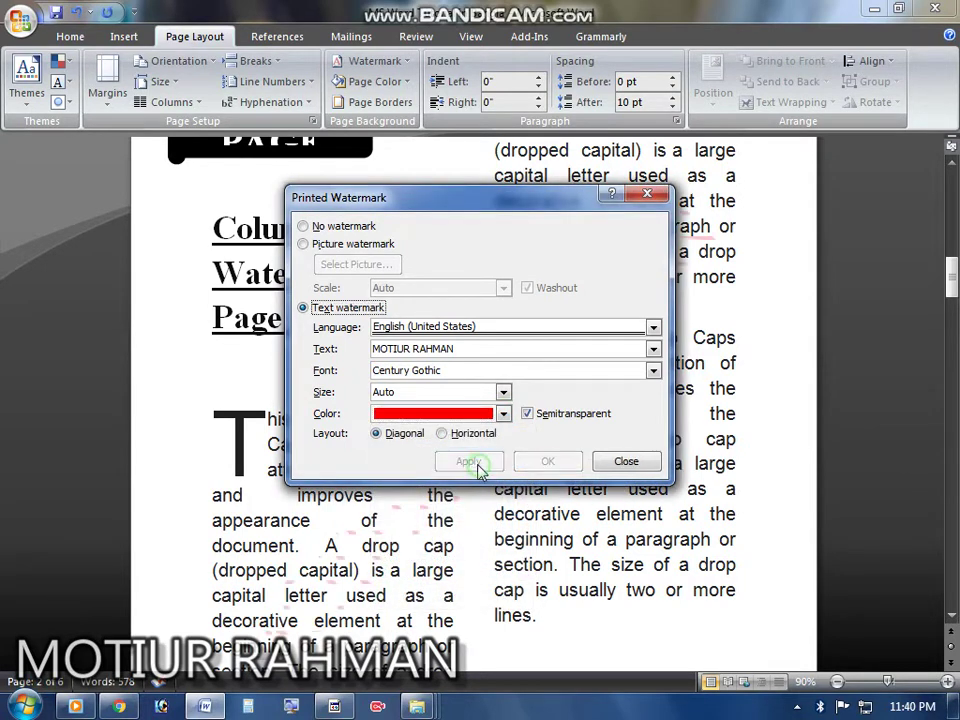
- Close the watermark settings and examine how the red text watermark looks across all pages of the document
click(626, 461)
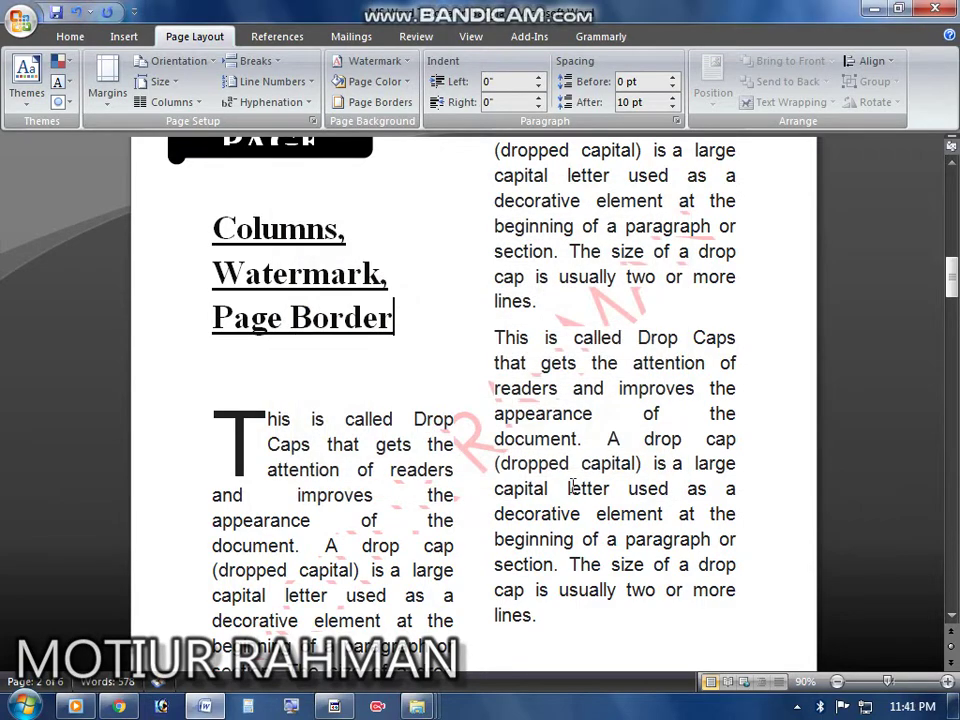
scroll(532, 420, down, 3)
scroll(533, 422, down, 2)
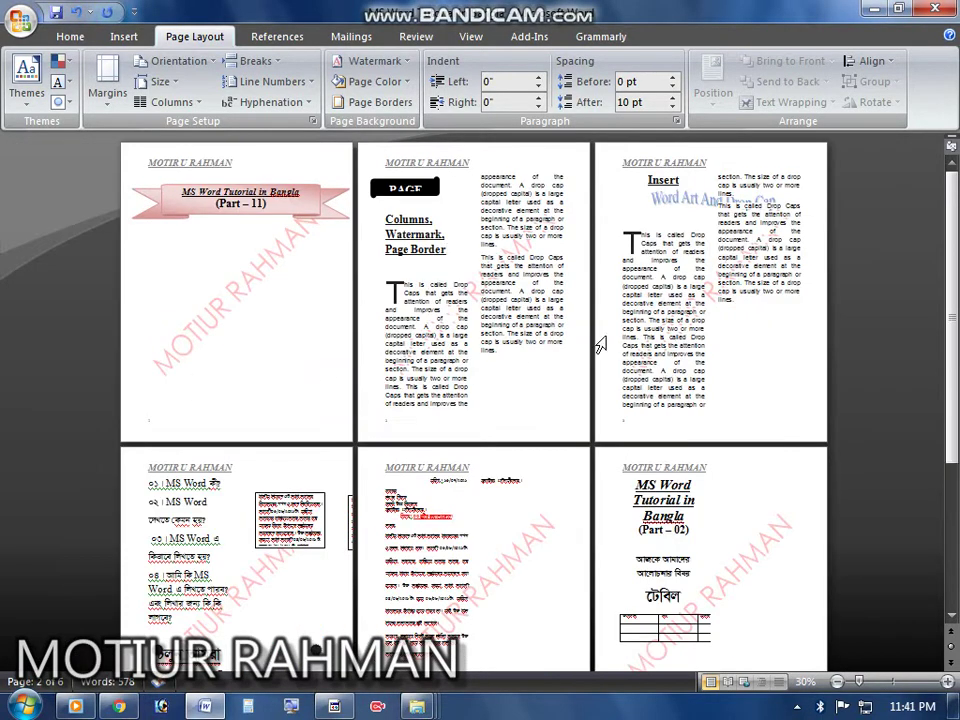
scroll(360, 368, up, 1)
scroll(365, 380, down, 6)
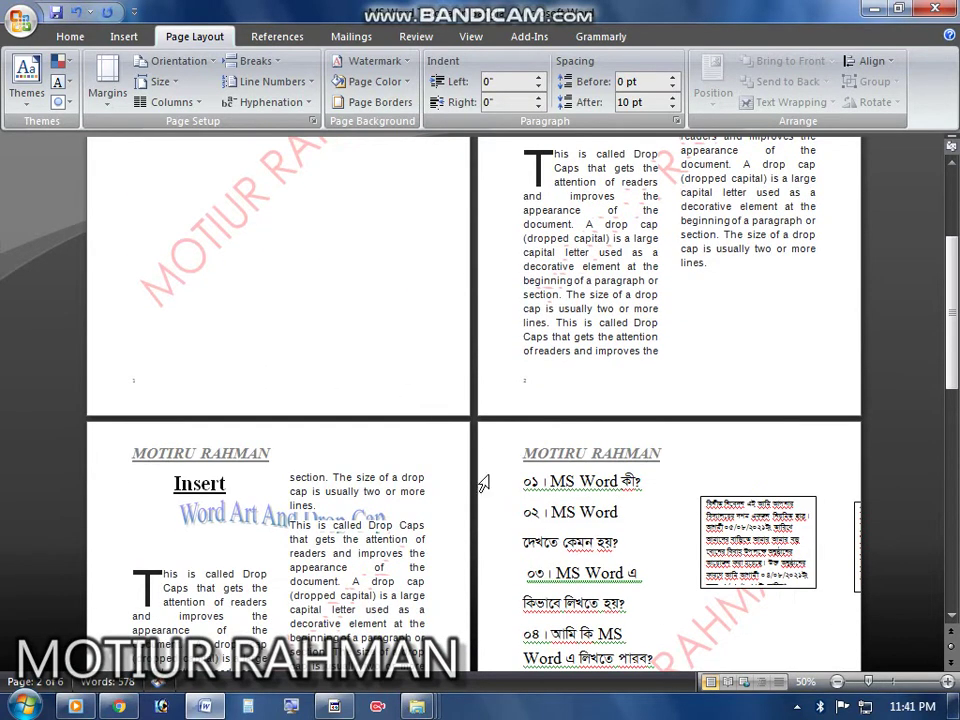
scroll(665, 450, down, 7)
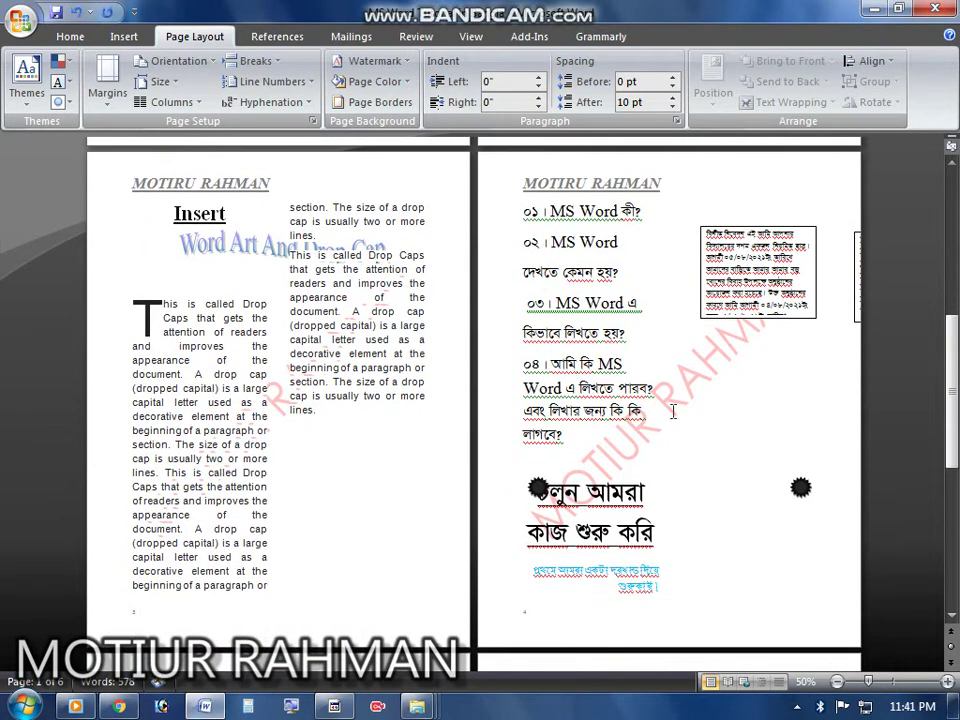
scroll(217, 578, down, 4)
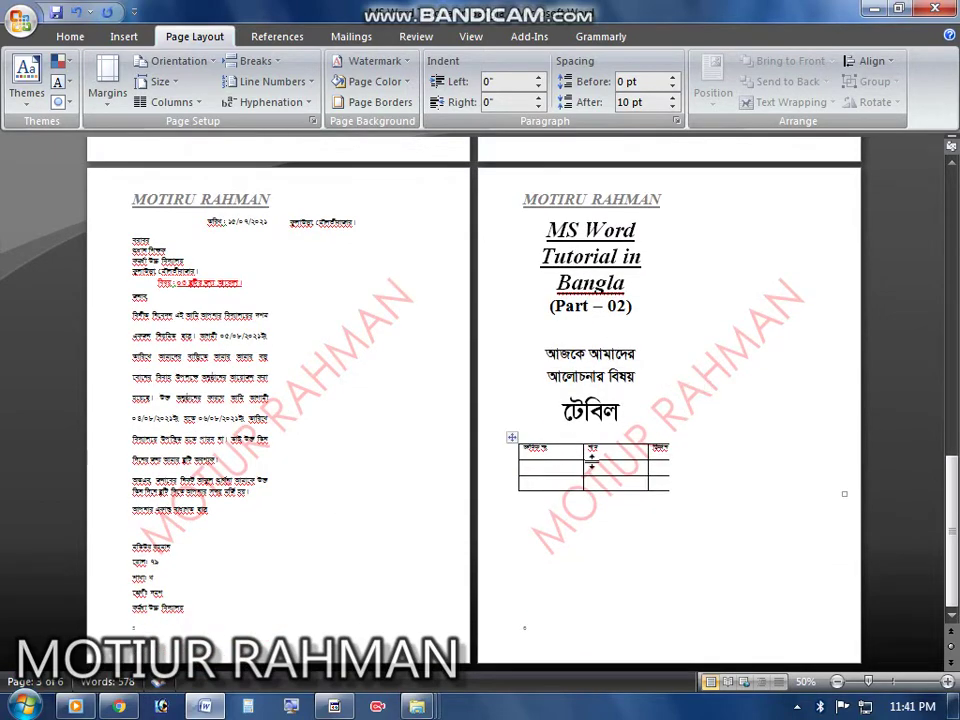
scroll(611, 345, up, 8)
scroll(583, 462, up, 5)
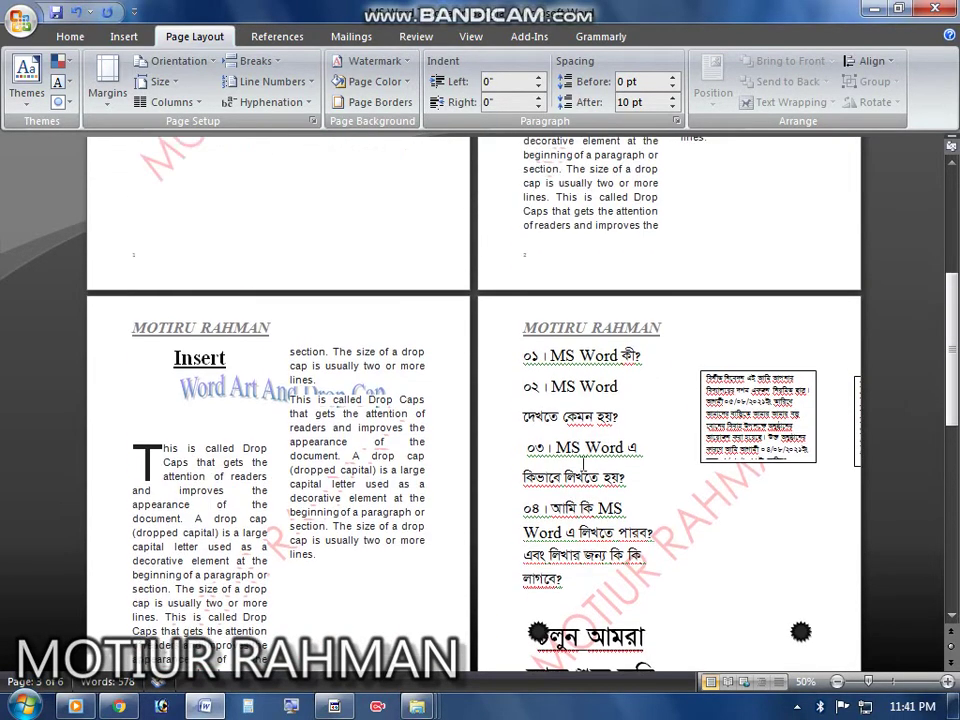
scroll(572, 470, up, 12)
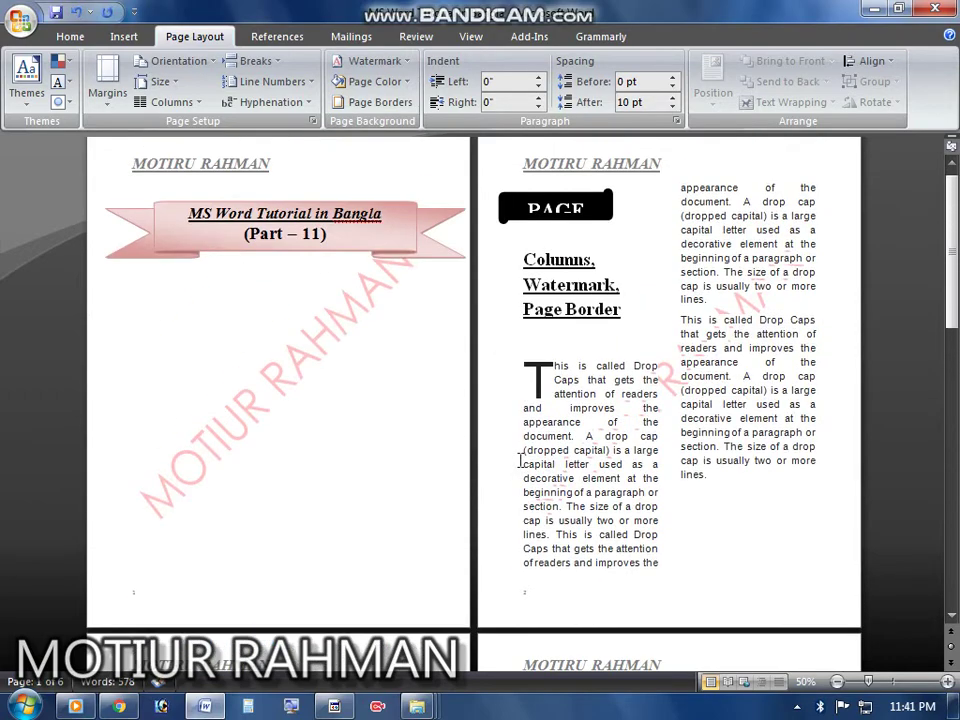
- Remove the text watermark from the document
ctrl+scroll(409, 460, up, 4)
ctrl+scroll(361, 432, down, 3)
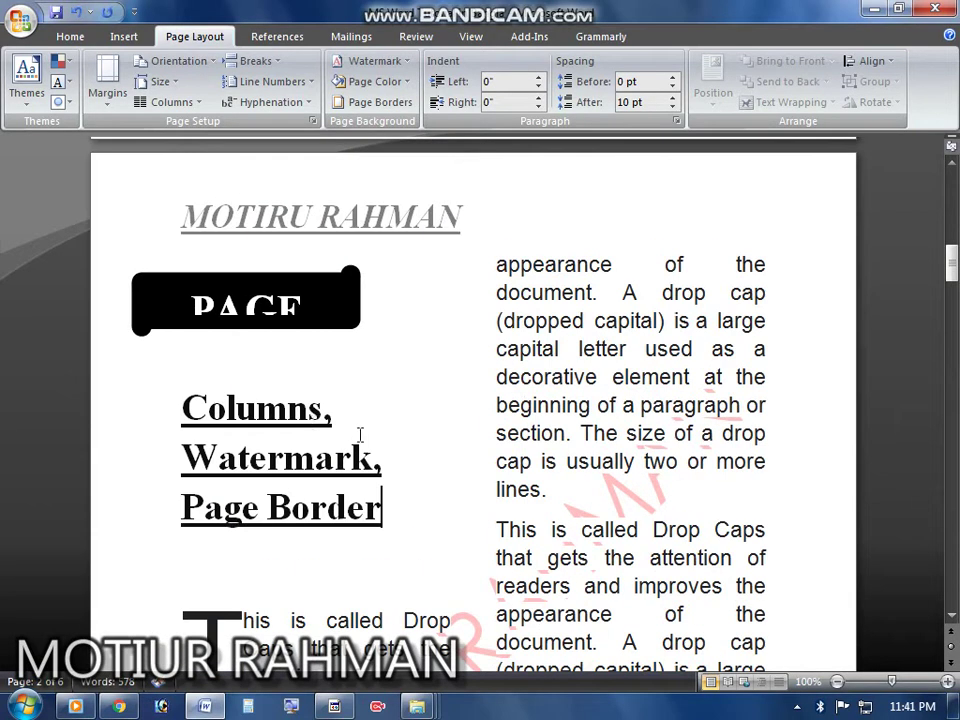
click(406, 63)
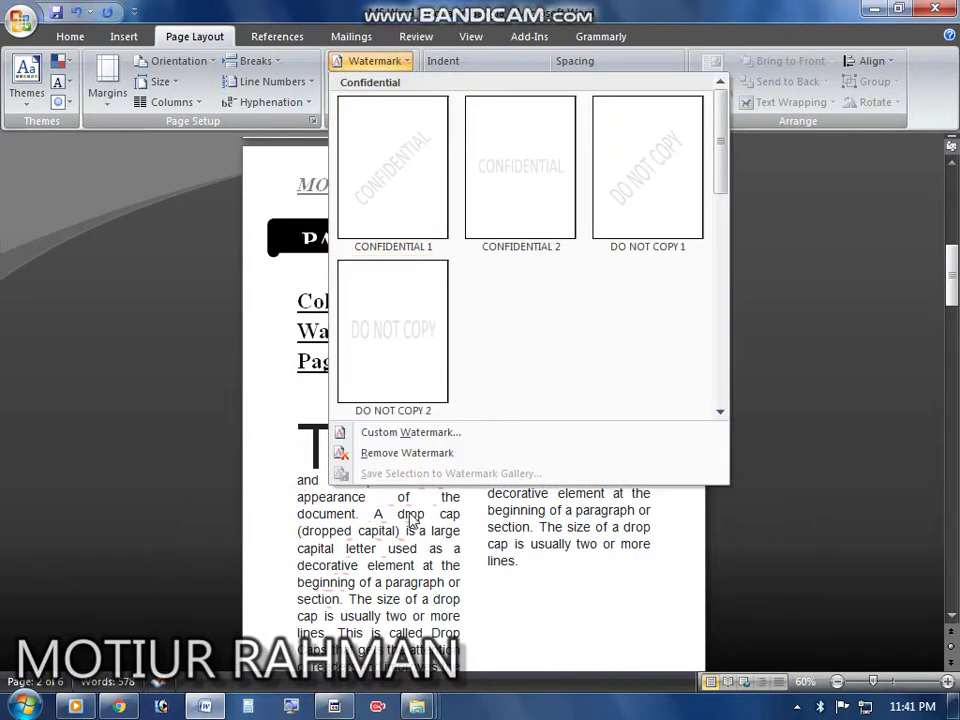
click(407, 450)
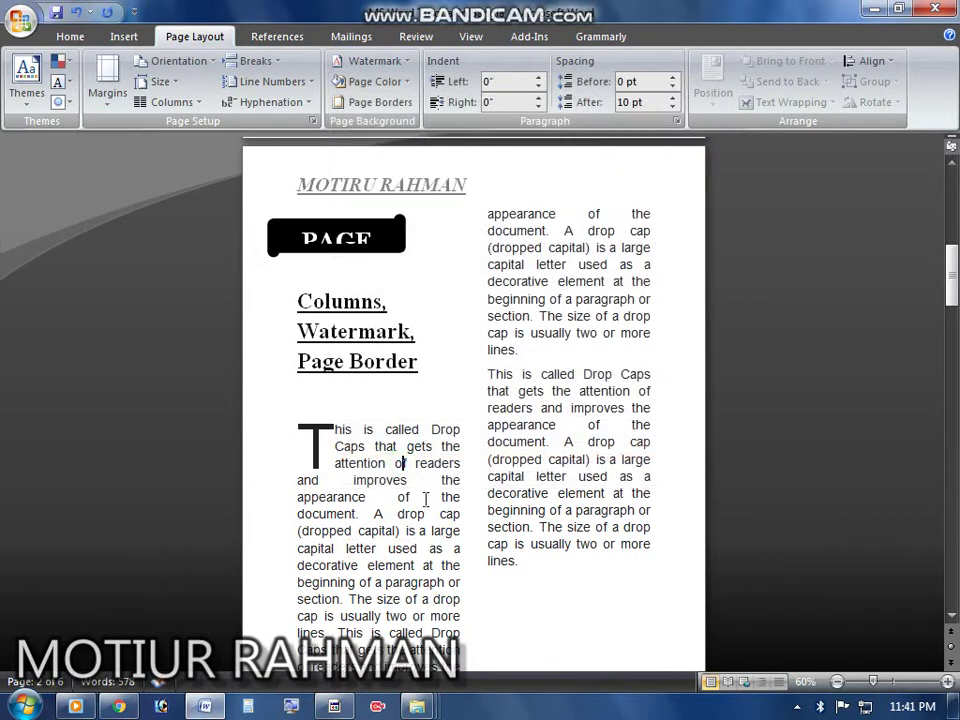
- Copy the closing lines of page 2's last paragraph, from "decorative element" onward, and paste them at that paragraph's end
scroll(520, 480, down, 3)
scroll(581, 472, up, 1)
drag(488, 409, 643, 503)
key(ctrl+c)
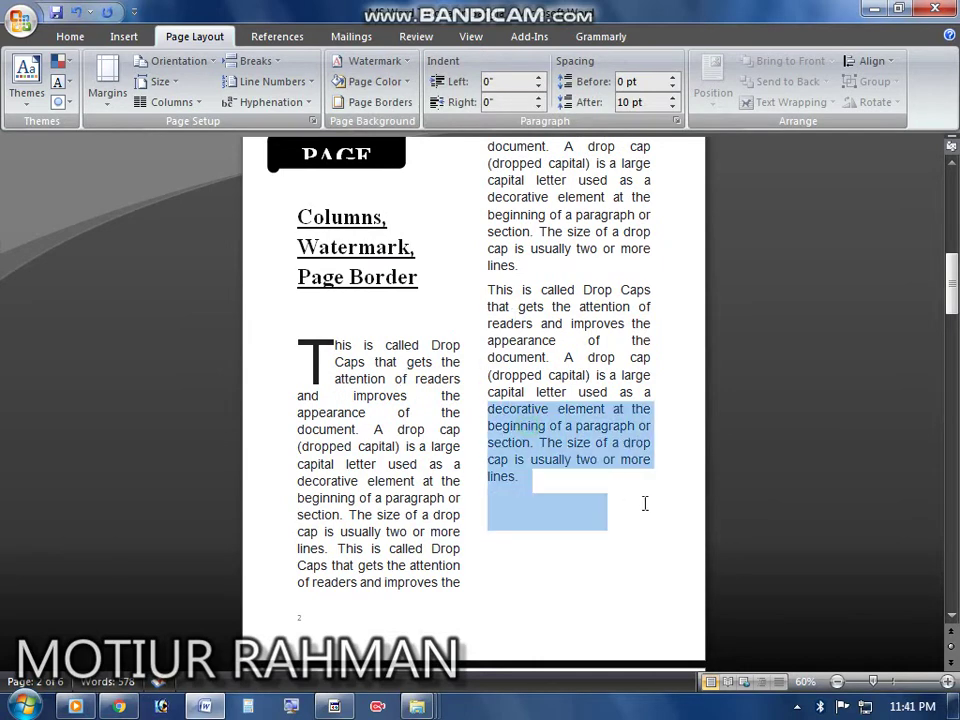
click(561, 516)
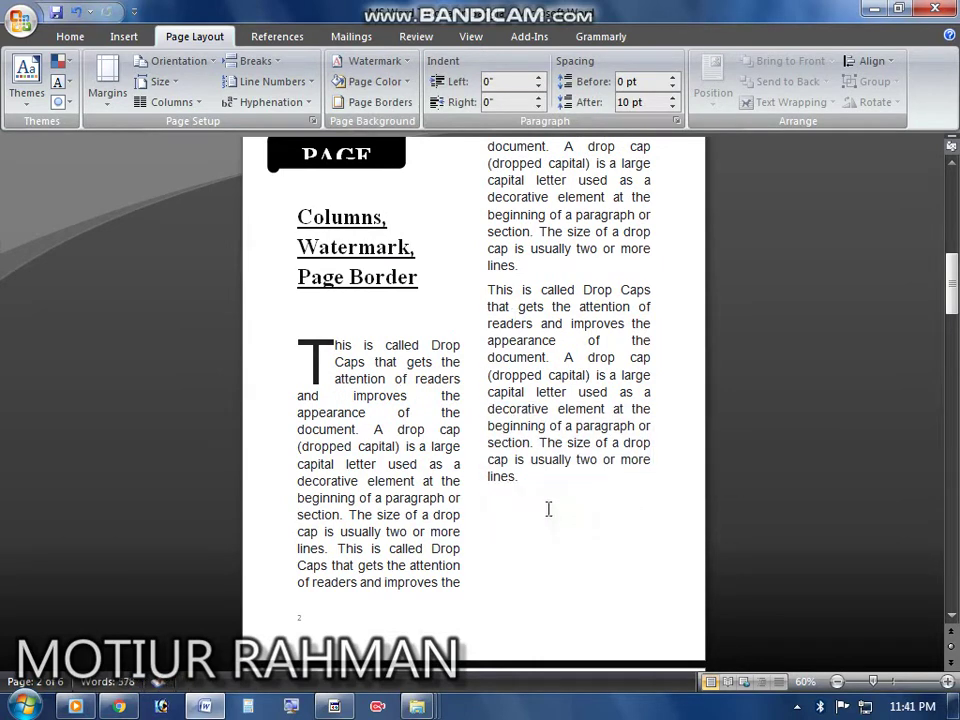
click(531, 476)
key(ctrl+v)
scroll(561, 482, down, 1)
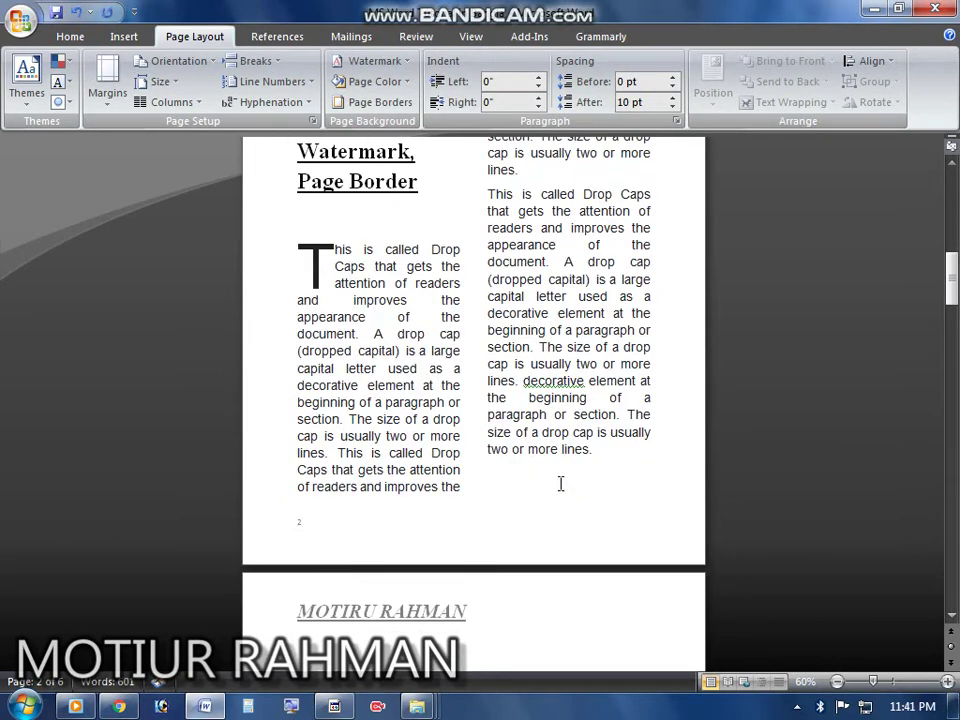
- Delete the empty line between the "Columns, Watermark, Page Border" heading and the drop cap paragraph
scroll(561, 482, up, 3)
scroll(569, 487, down, 1)
click(318, 332)
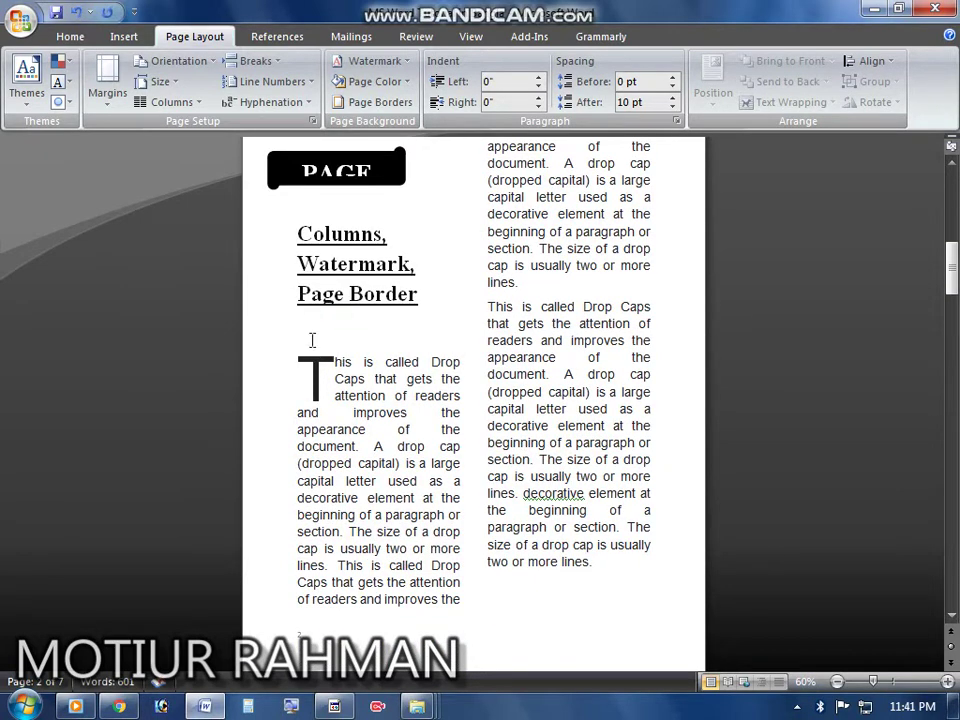
key(BackSpace)
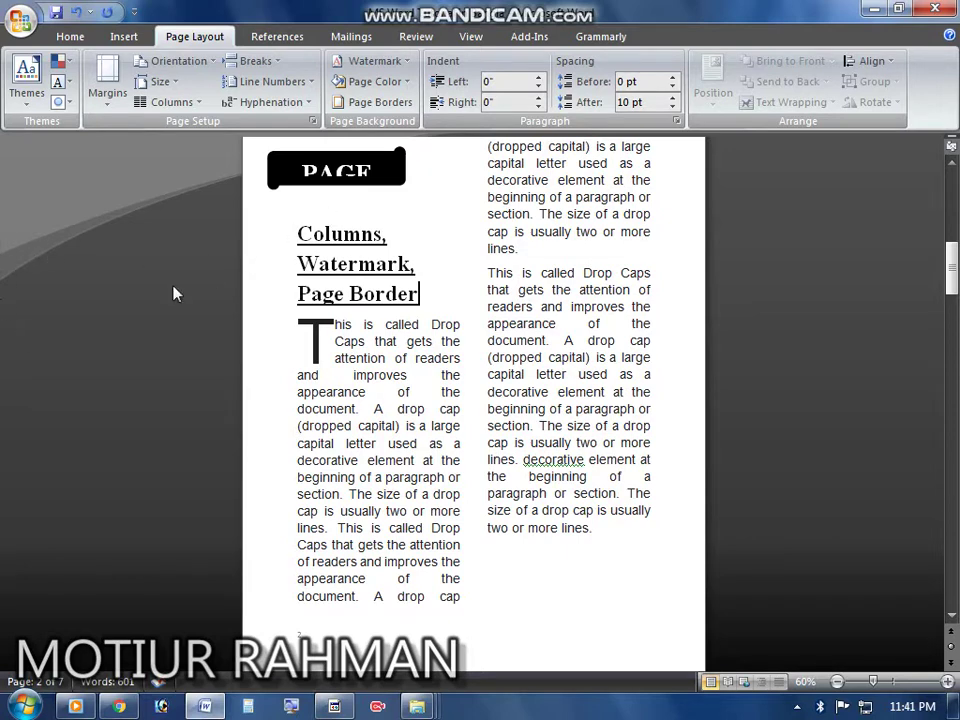
- Set the page color to a darker aqua theme shade and check how it looks on the page
scroll(180, 340, up, 2)
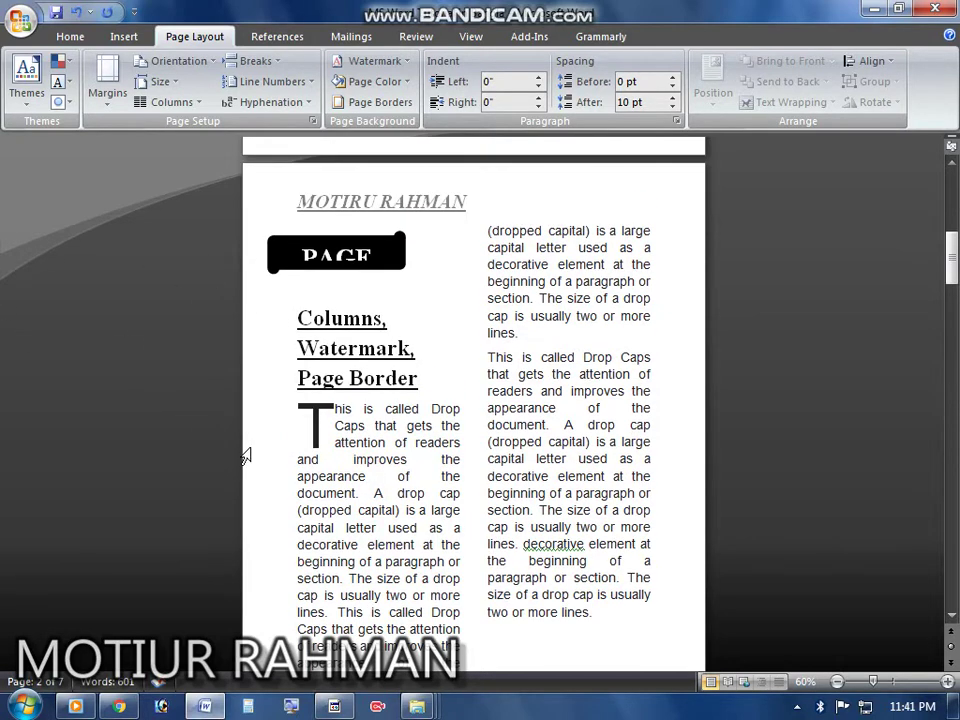
click(409, 83)
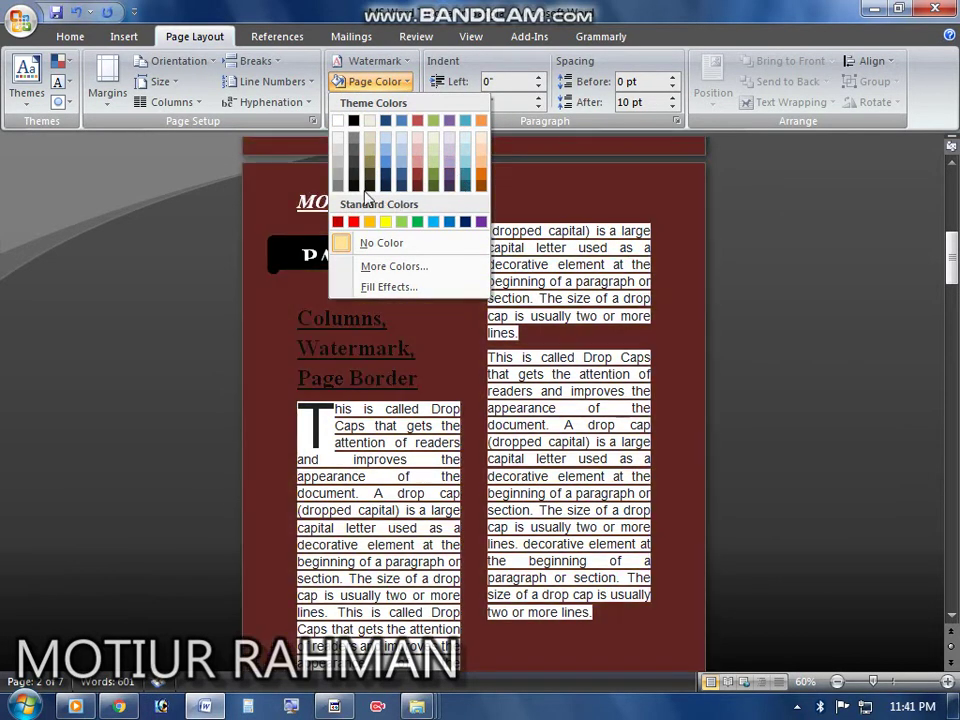
click(465, 172)
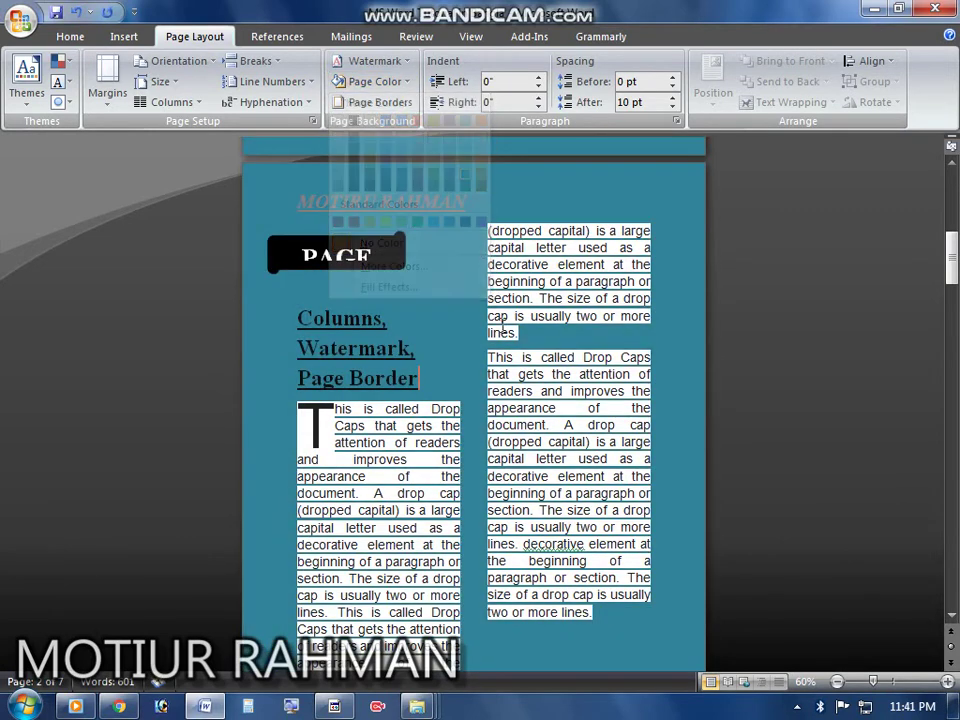
scroll(520, 420, down, 4)
scroll(497, 300, up, 3)
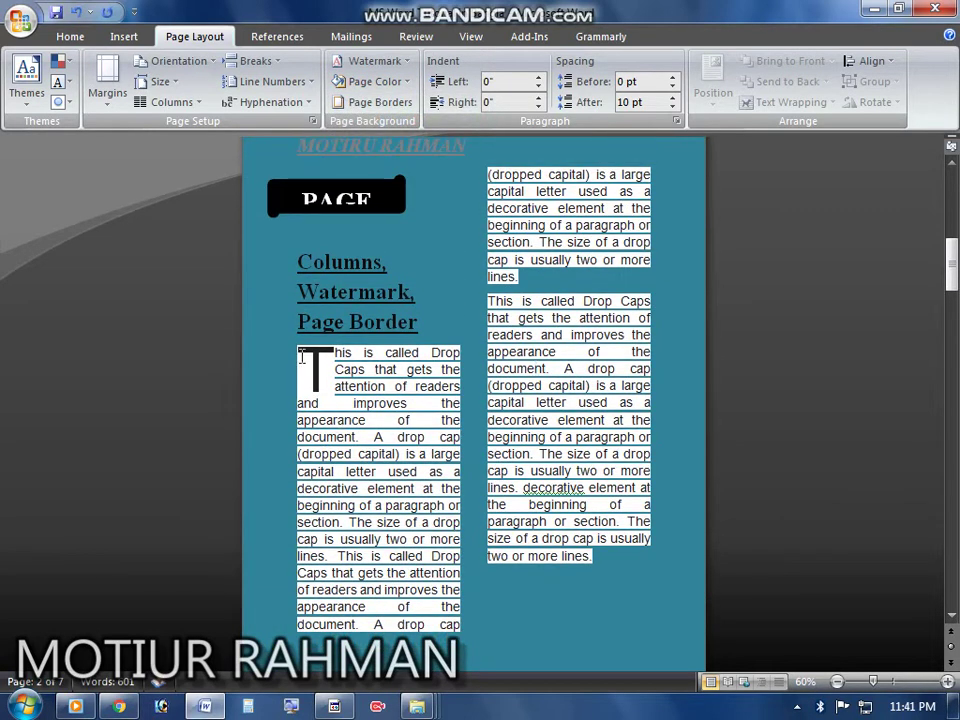
- Try to clear the white background behind page 2's body text by setting its shading to No Color
drag(293, 339, 465, 476)
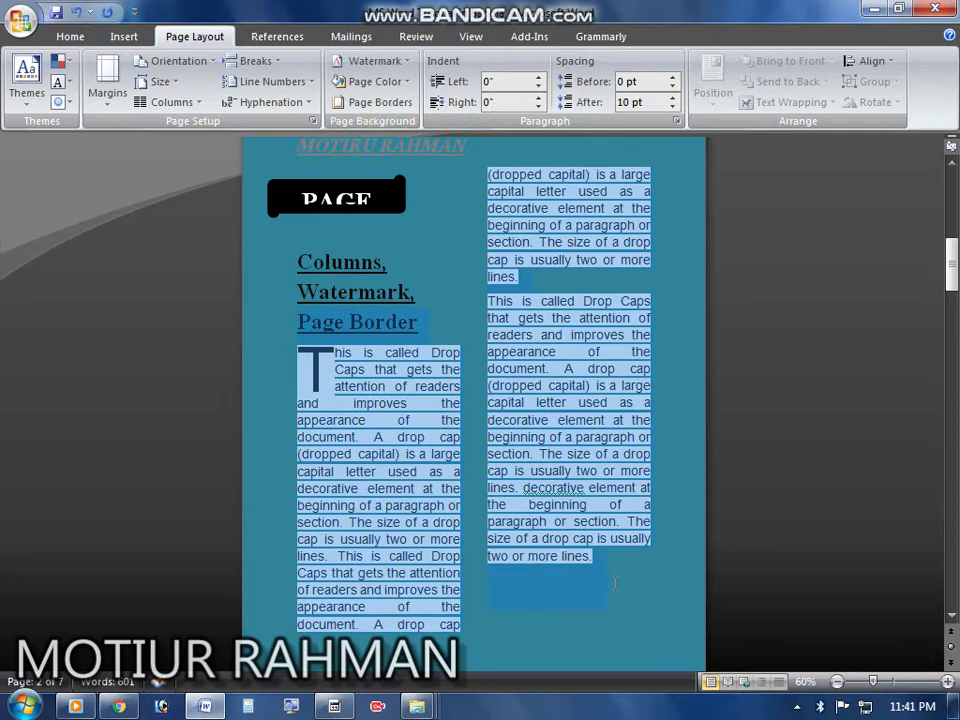
click(70, 36)
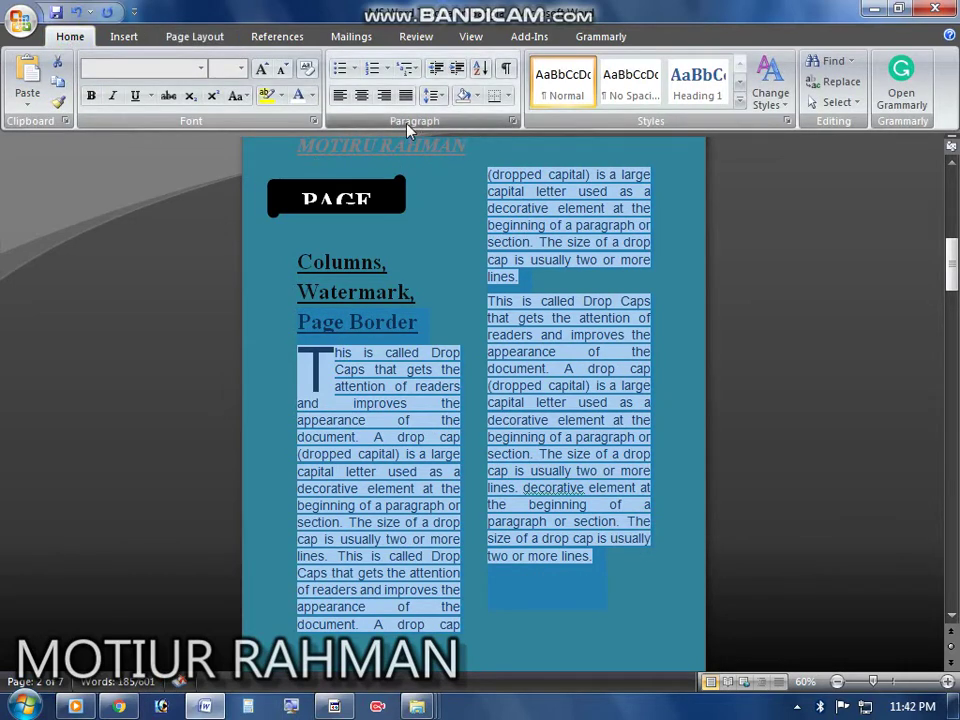
click(479, 97)
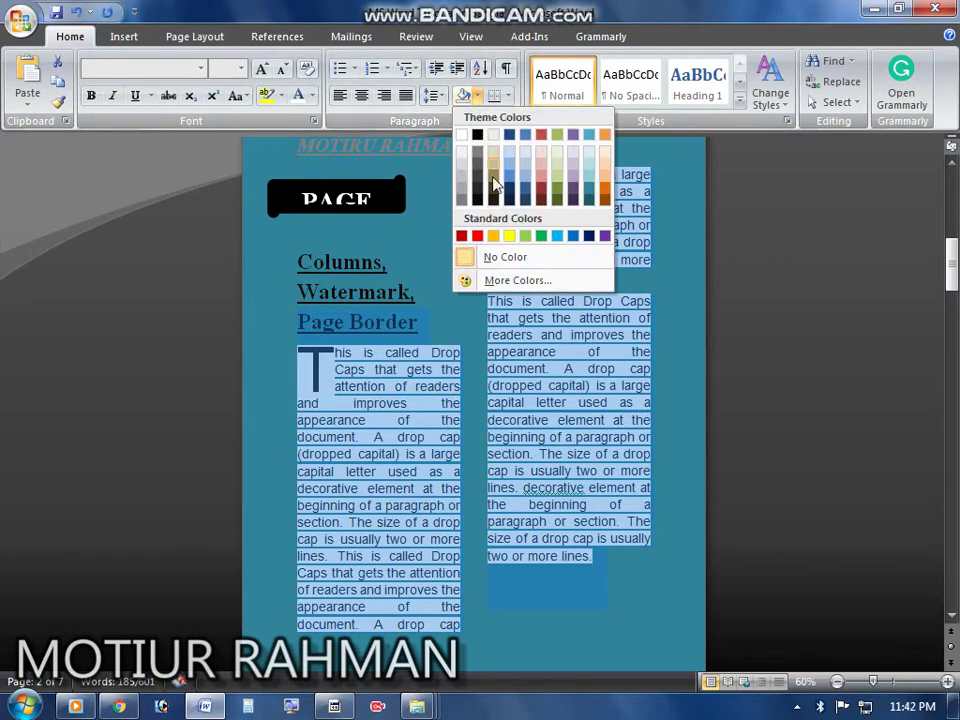
click(540, 263)
click(554, 351)
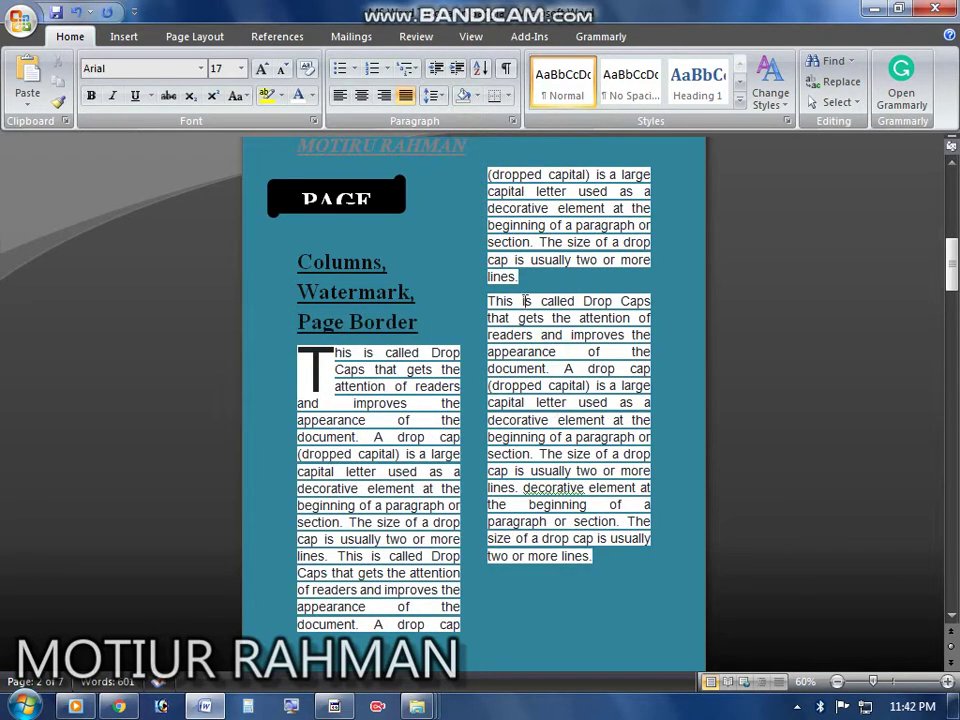
drag(294, 358, 600, 600)
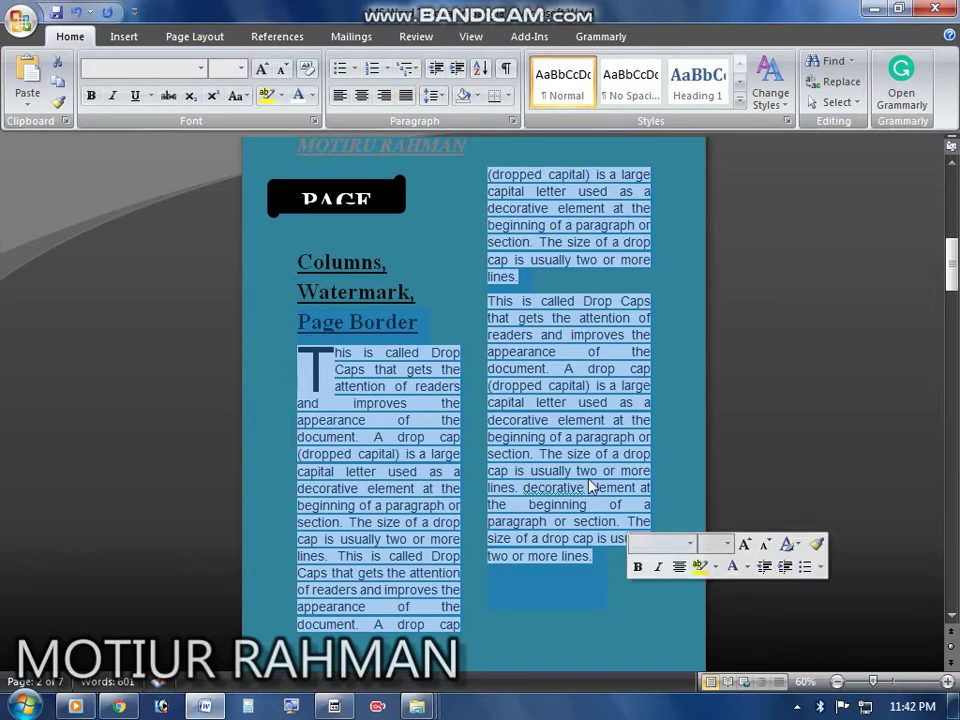
click(475, 97)
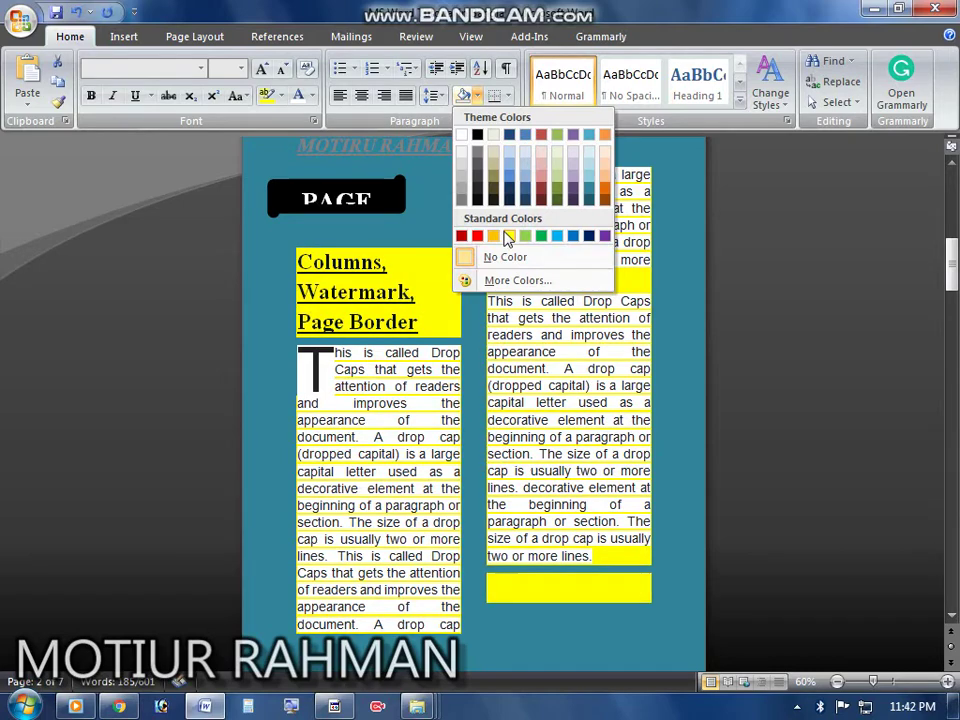
click(514, 282)
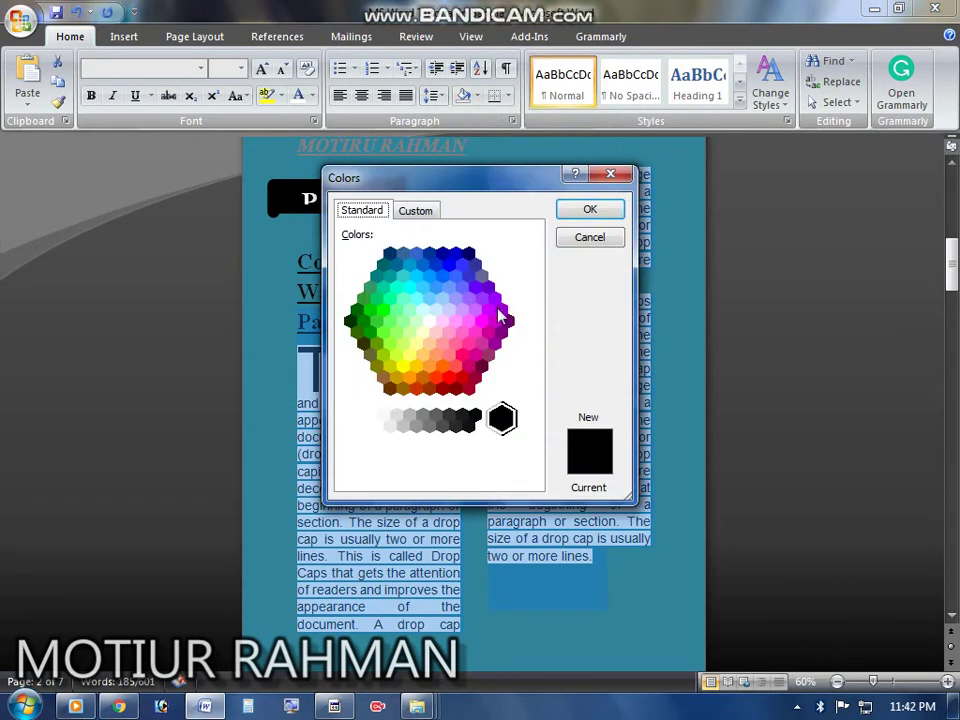
click(615, 177)
click(606, 300)
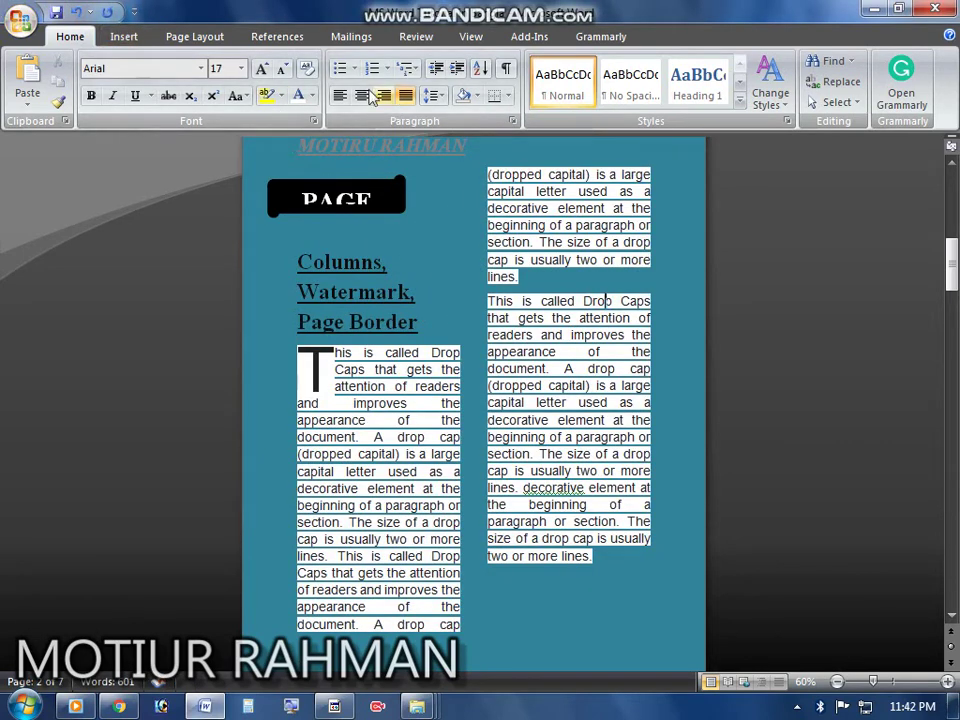
- Set the page color to white and check the pages
click(124, 36)
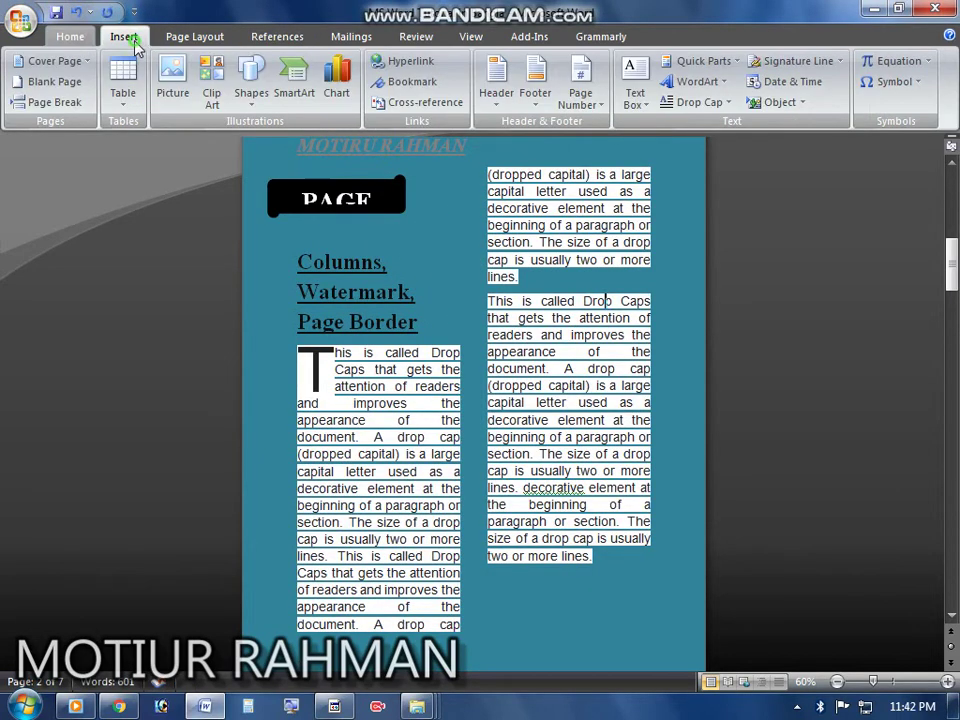
click(194, 36)
click(395, 87)
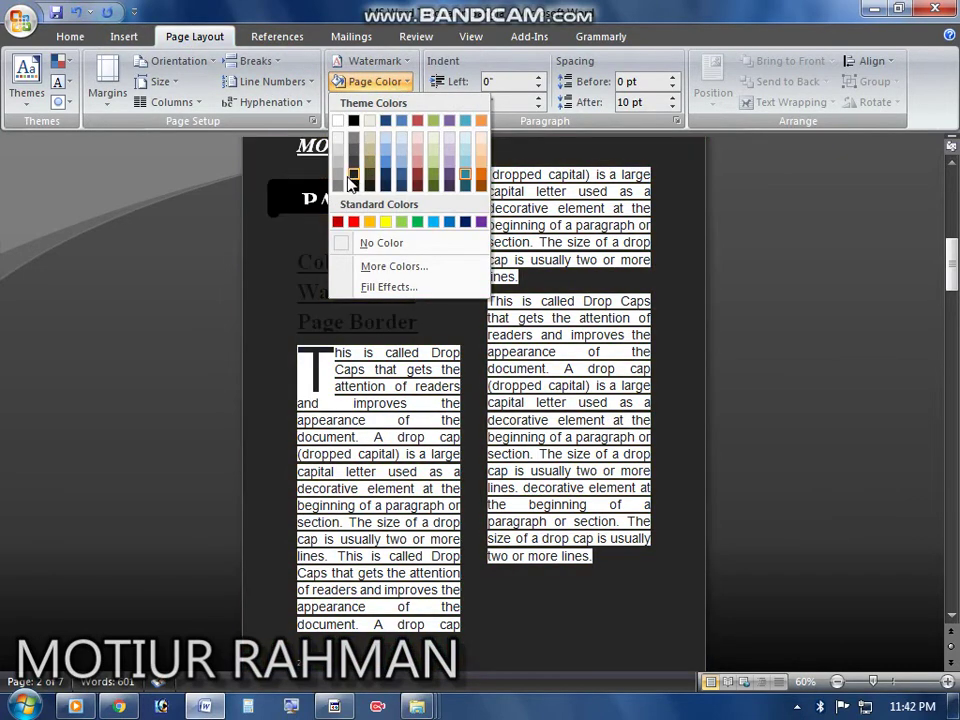
click(338, 121)
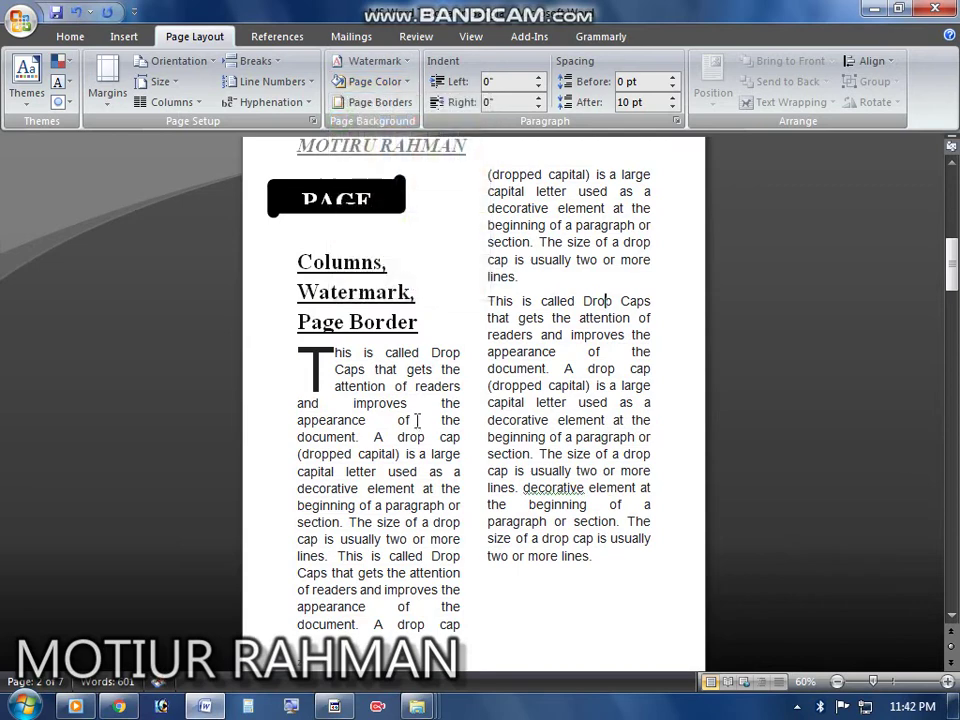
scroll(439, 451, up, 3)
scroll(439, 451, down, 3)
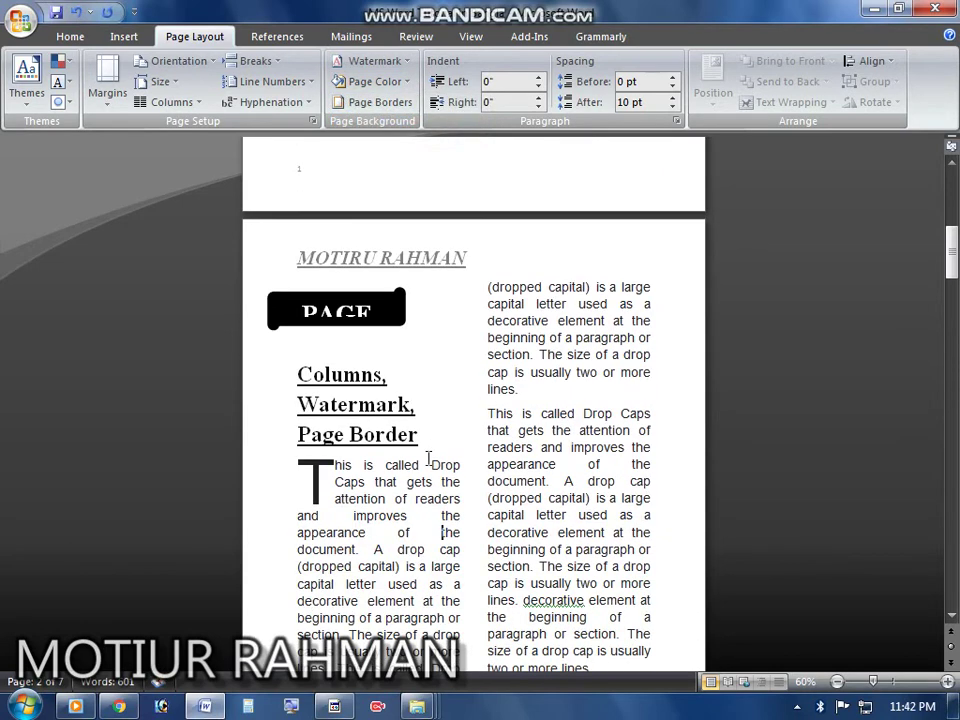
scroll(422, 470, down, 3)
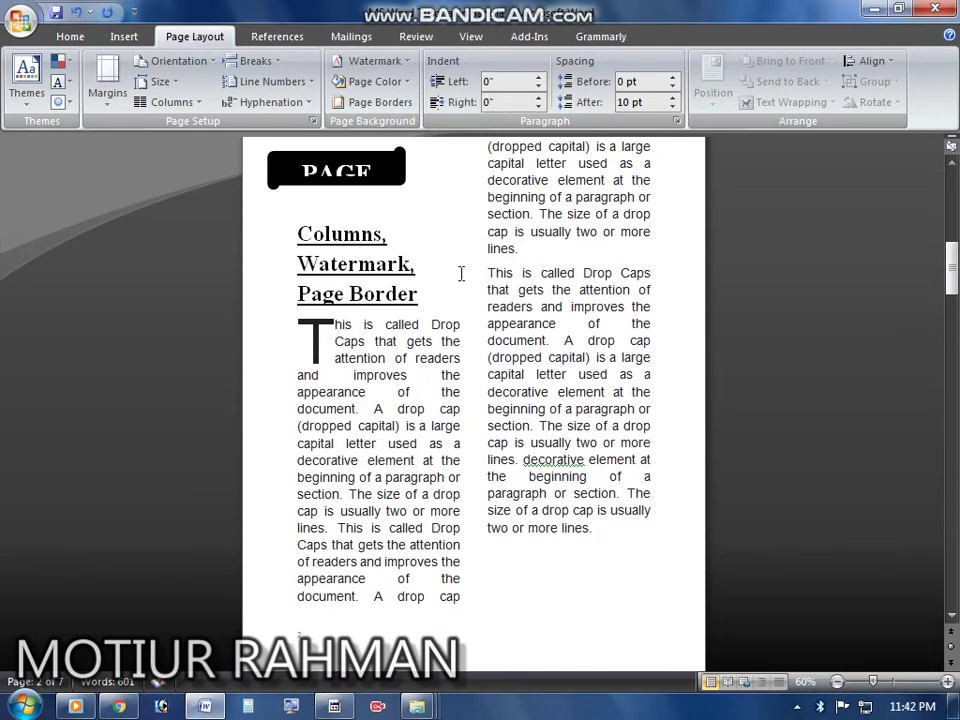
- Add a 3-D page border with a solid ½ pt line to the whole document
scroll(385, 310, up, 1)
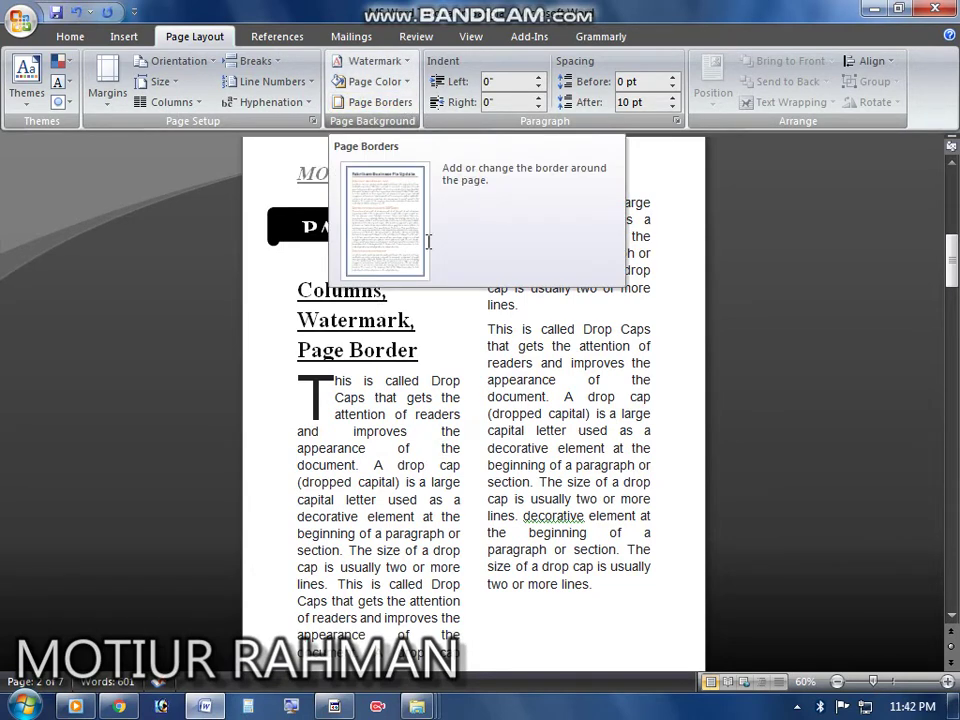
click(463, 400)
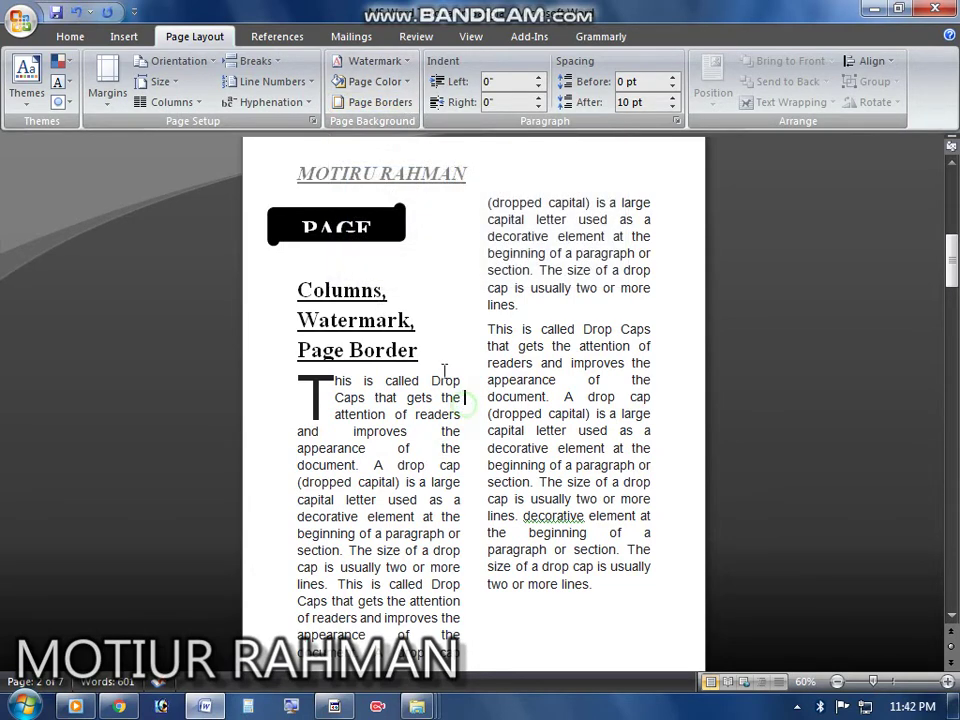
click(405, 104)
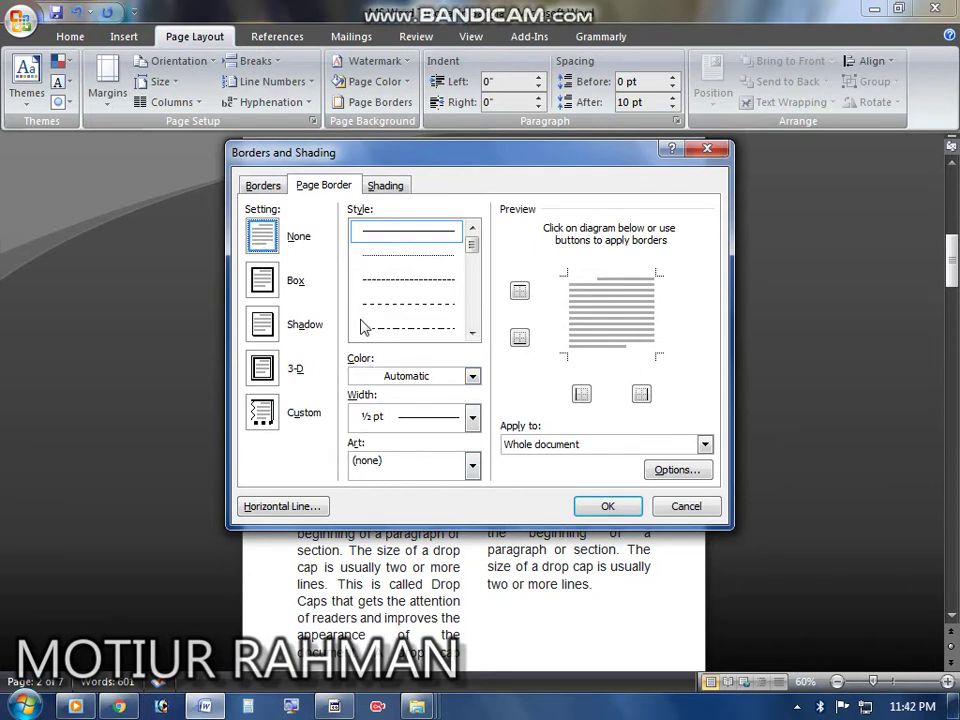
click(262, 369)
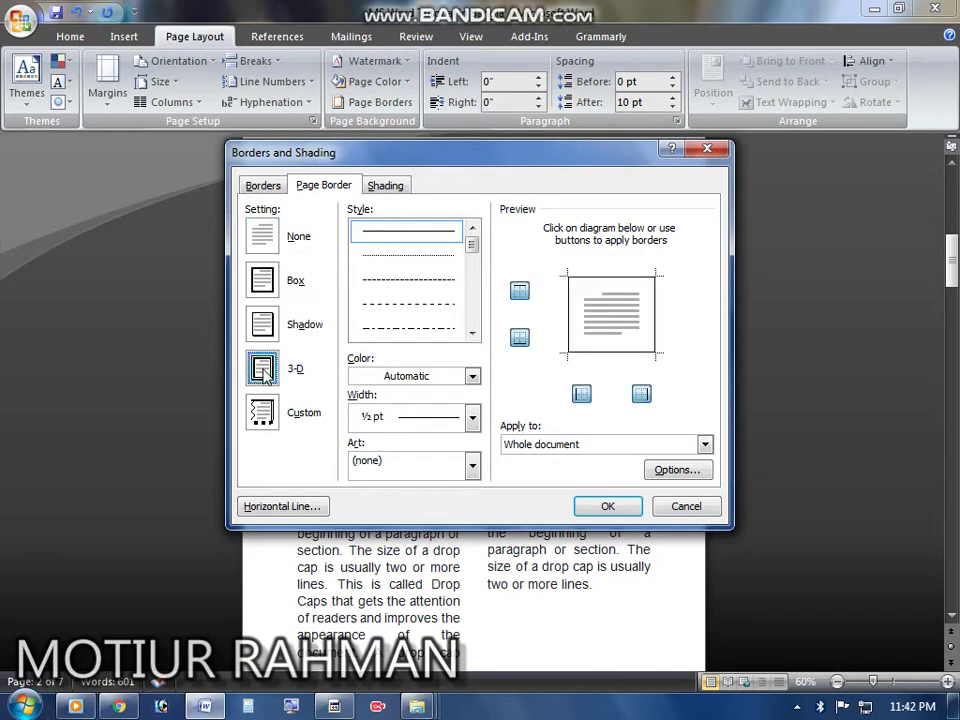
click(608, 506)
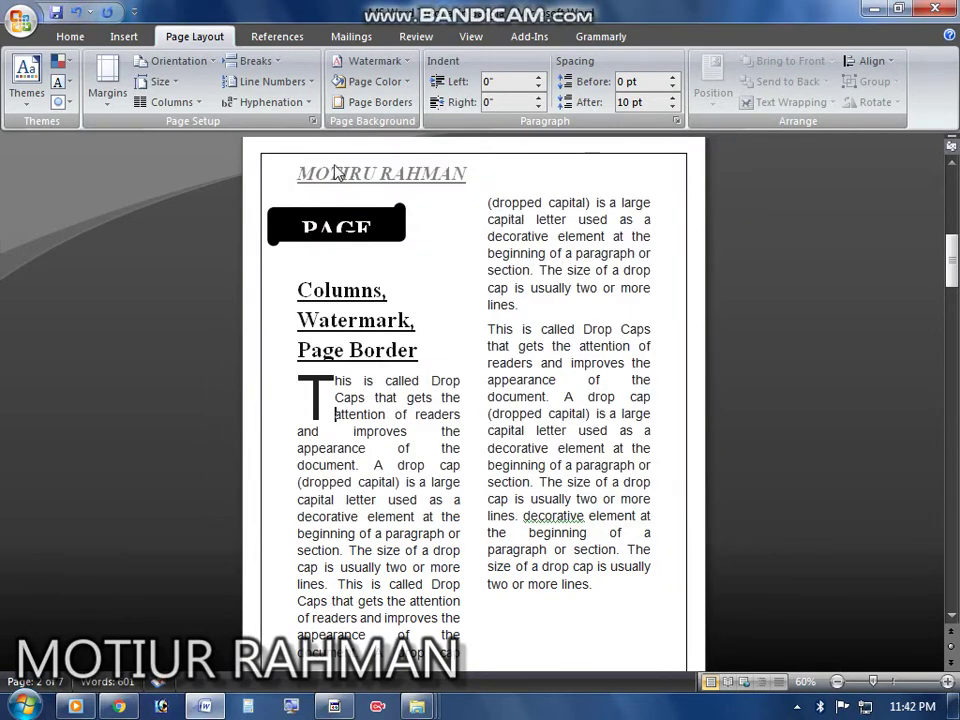
- Examine how the new page border looks across the document's pages, then return to page 2
scroll(315, 555, down, 15)
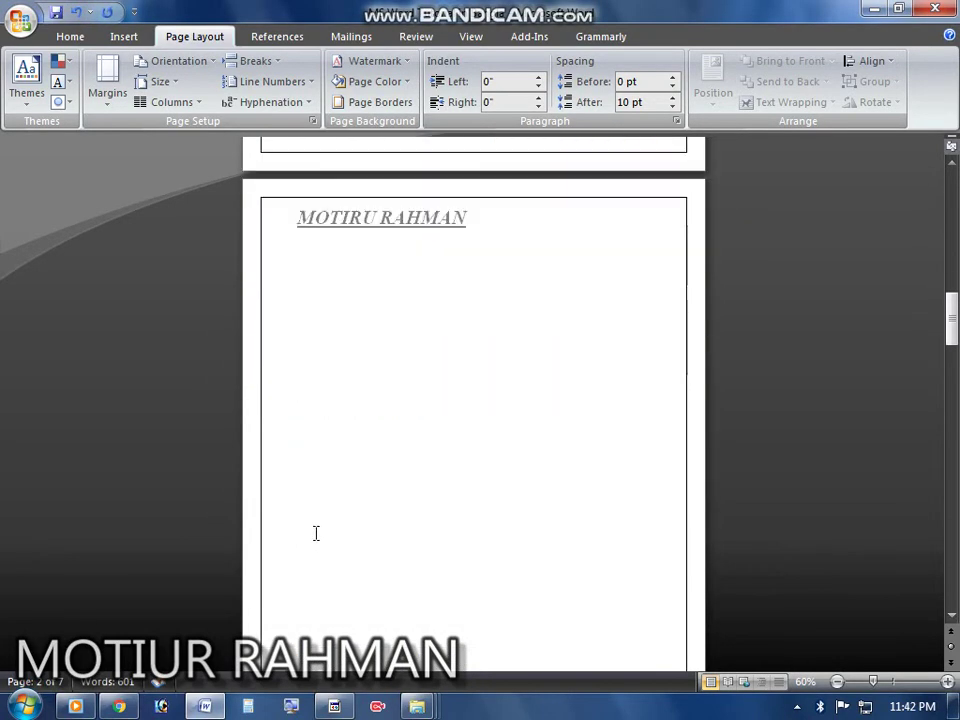
scroll(340, 568, down, 8)
scroll(355, 617, up, 7)
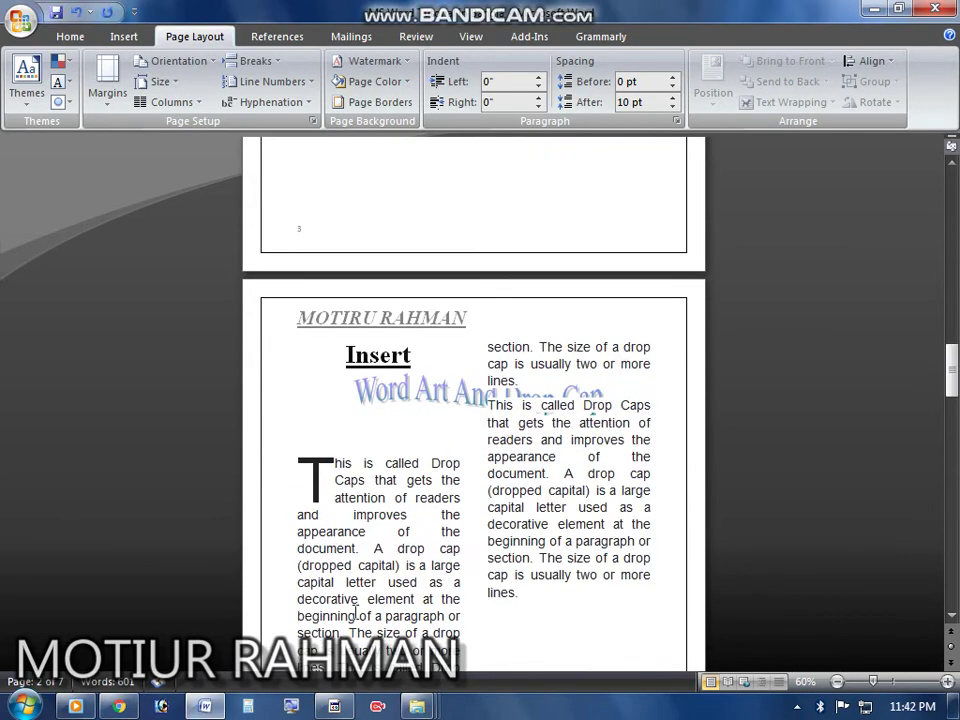
scroll(362, 604, down, 15)
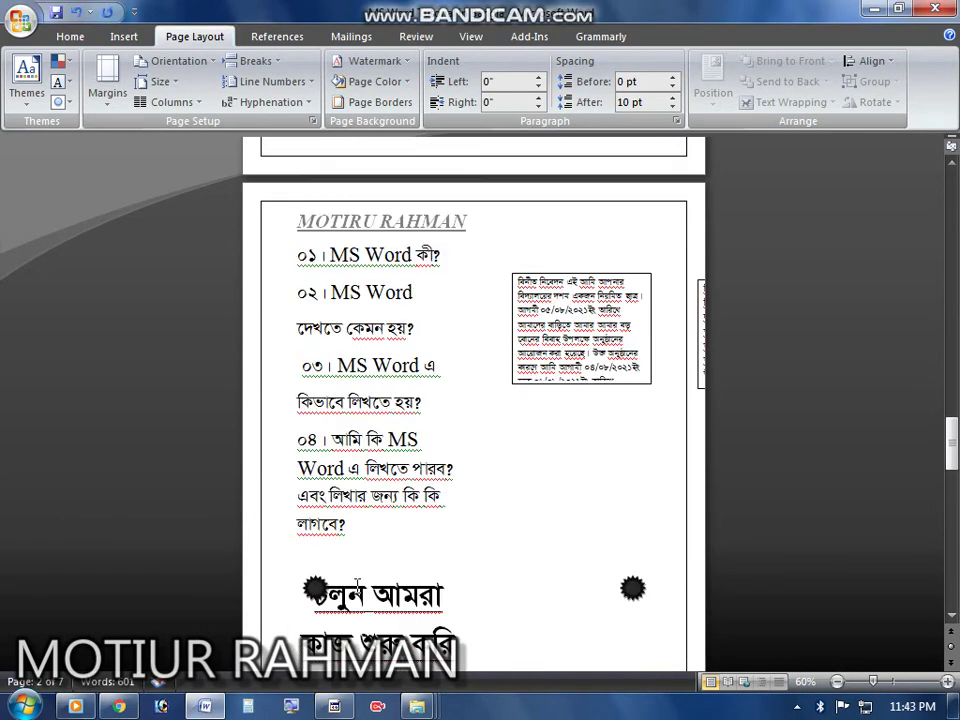
scroll(360, 566, up, 18)
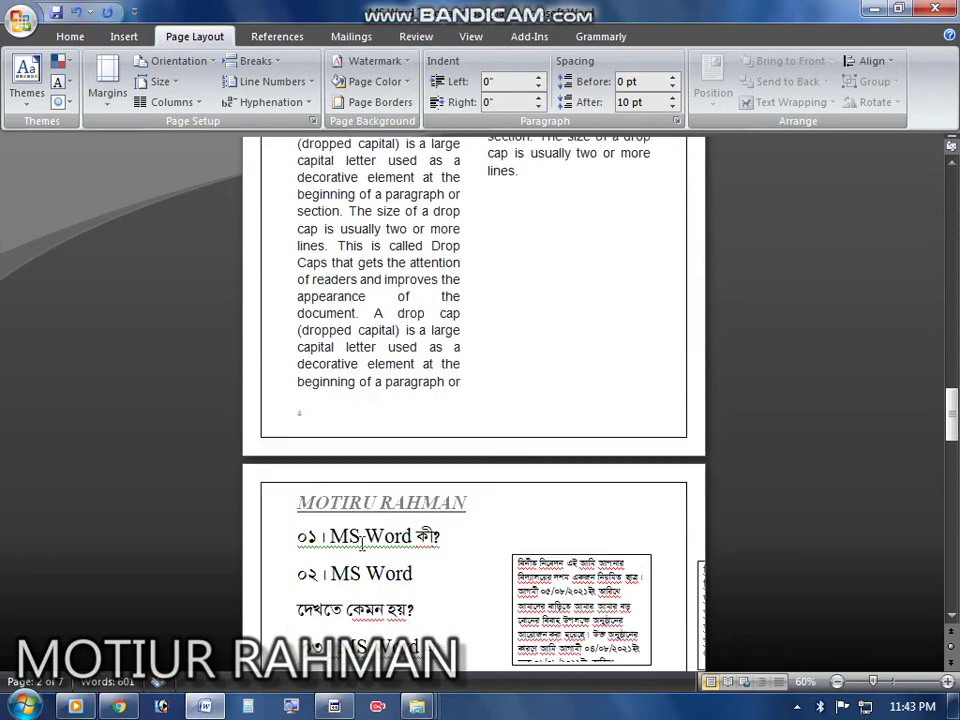
scroll(362, 530, up, 3)
scroll(364, 515, down, 10)
scroll(364, 512, up, 4)
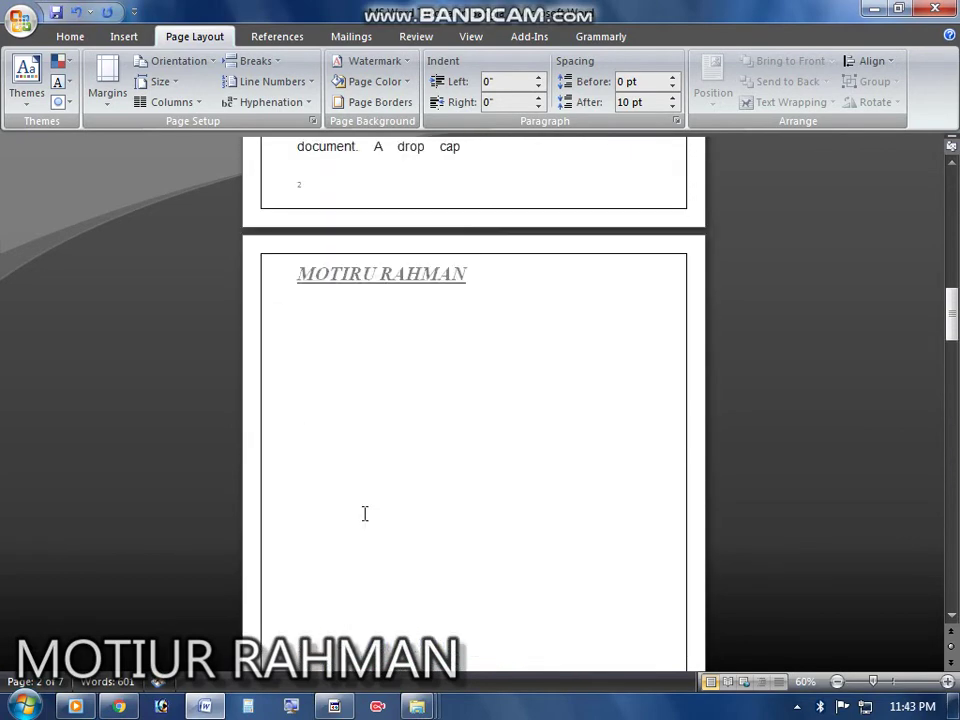
scroll(366, 485, up, 10)
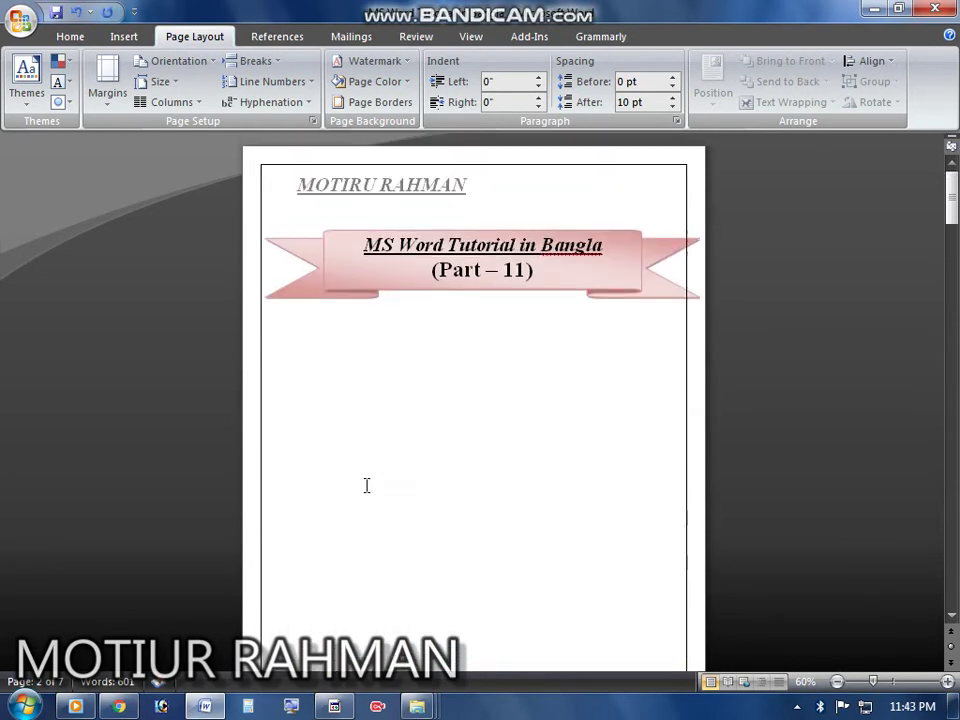
scroll(365, 488, down, 12)
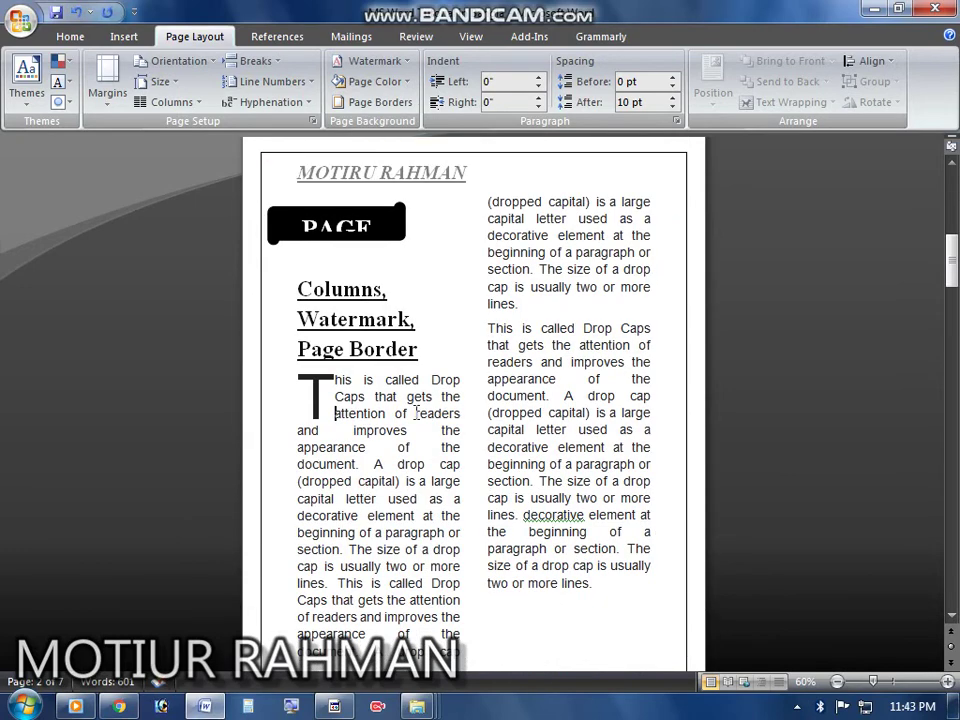
scroll(455, 398, up, 3)
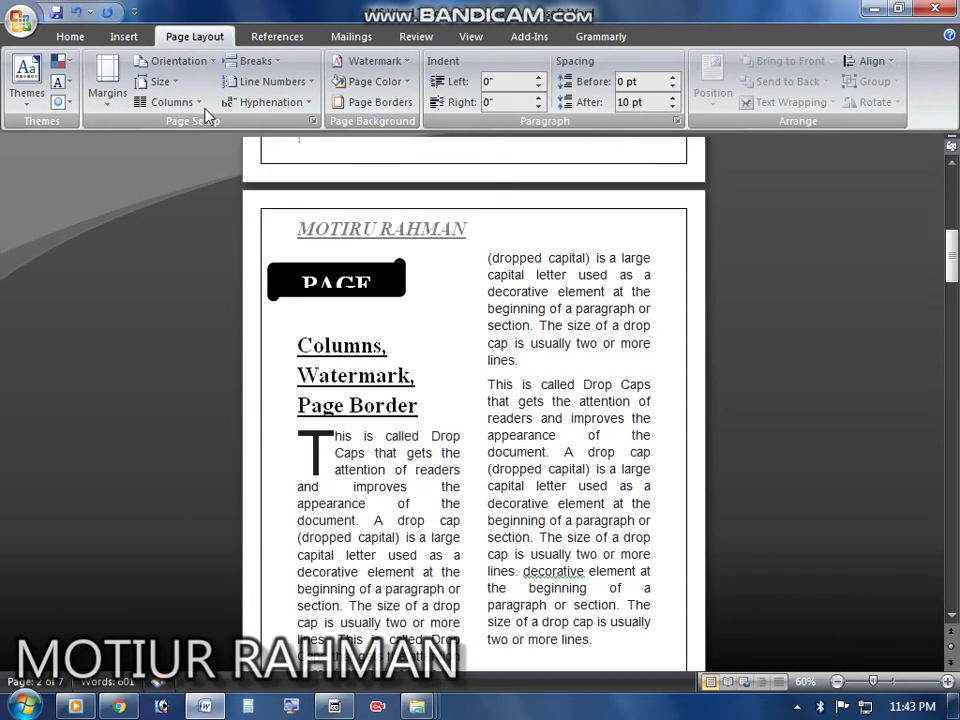
- Reopen the page border settings, try the Shadow, 3-D, Custom and None settings, and choose Box
click(126, 36)
click(194, 37)
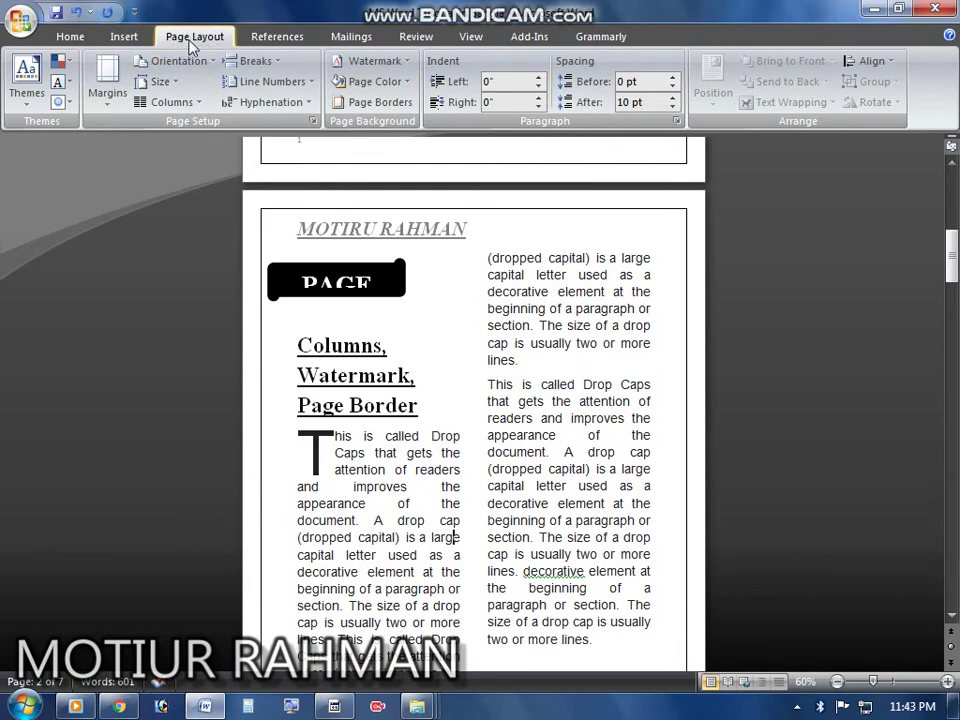
click(404, 104)
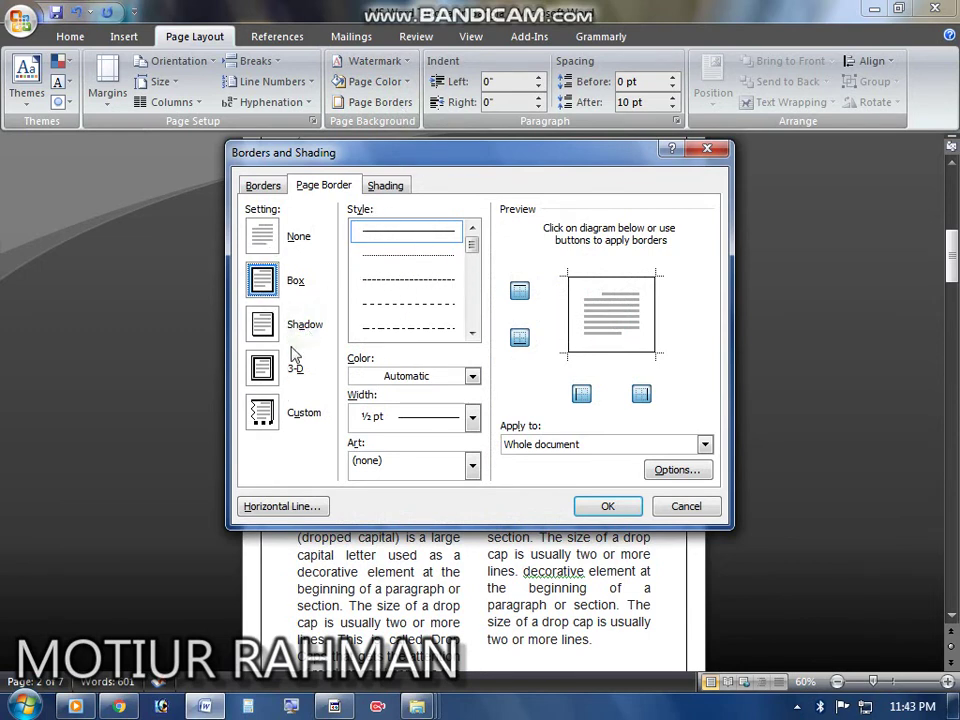
click(263, 325)
click(262, 368)
click(262, 412)
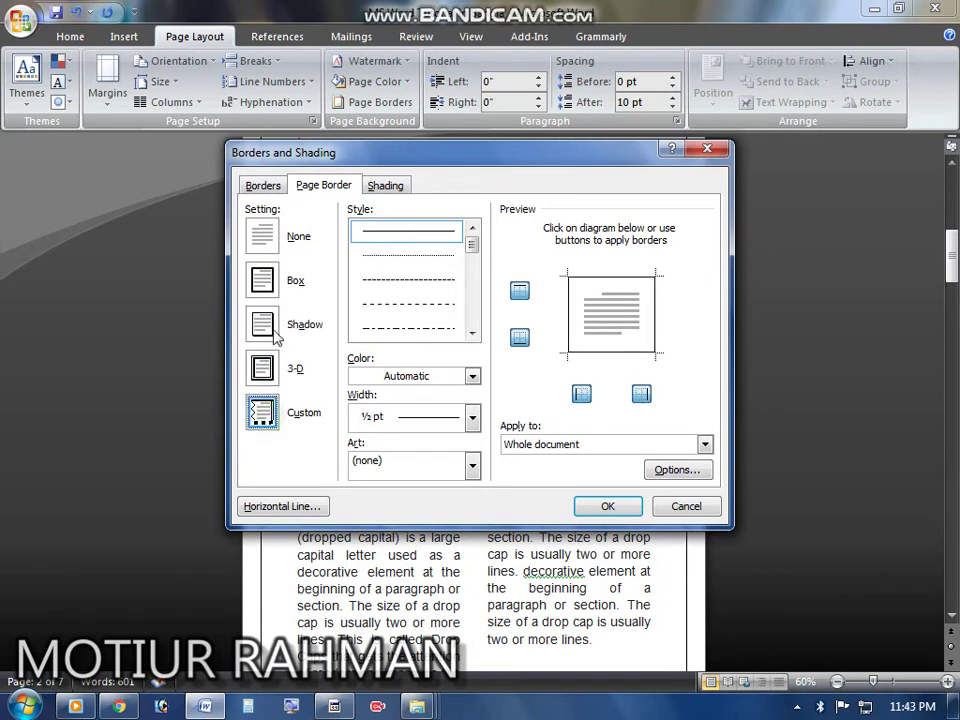
click(262, 280)
click(262, 236)
click(262, 281)
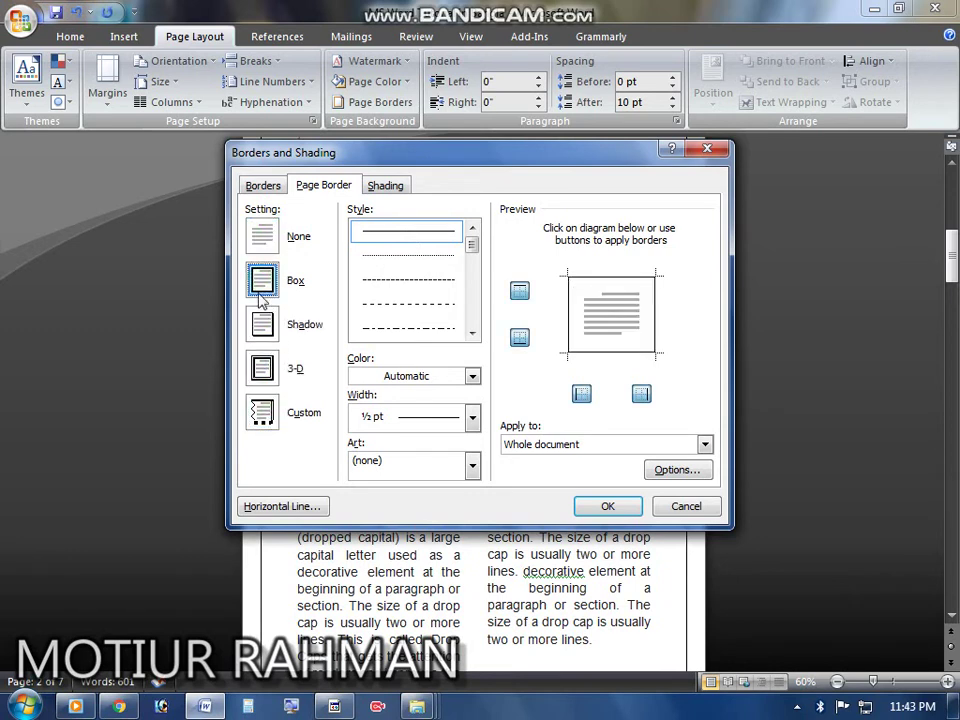
- Apply a thin-thick-thin line style at 4 ½ pt width to the whole document's page border and check the pages
drag(470, 250, 472, 286)
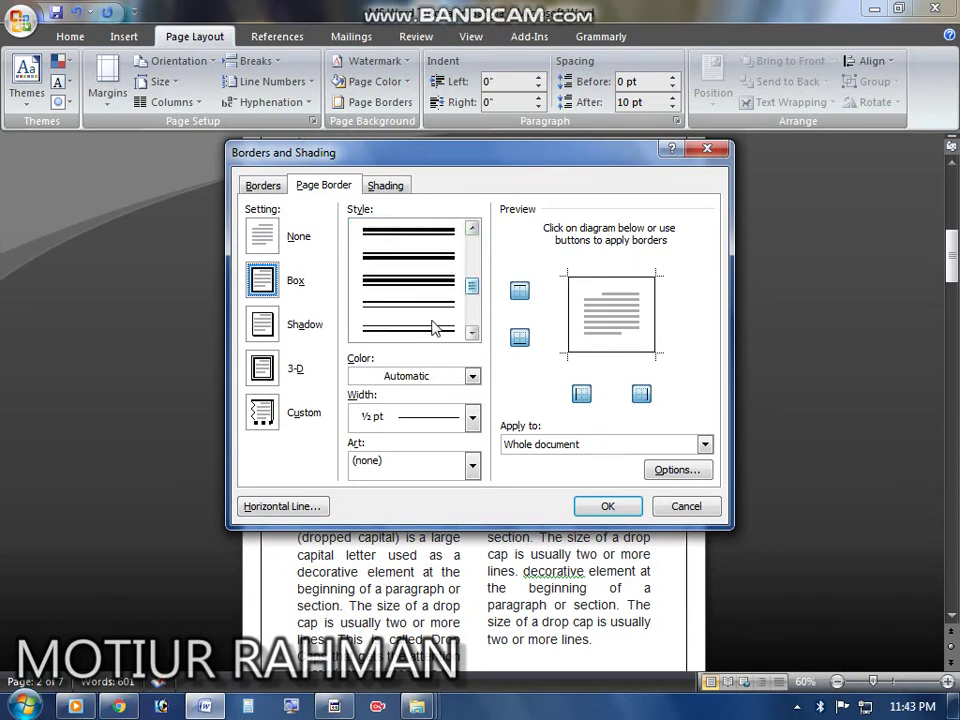
click(408, 327)
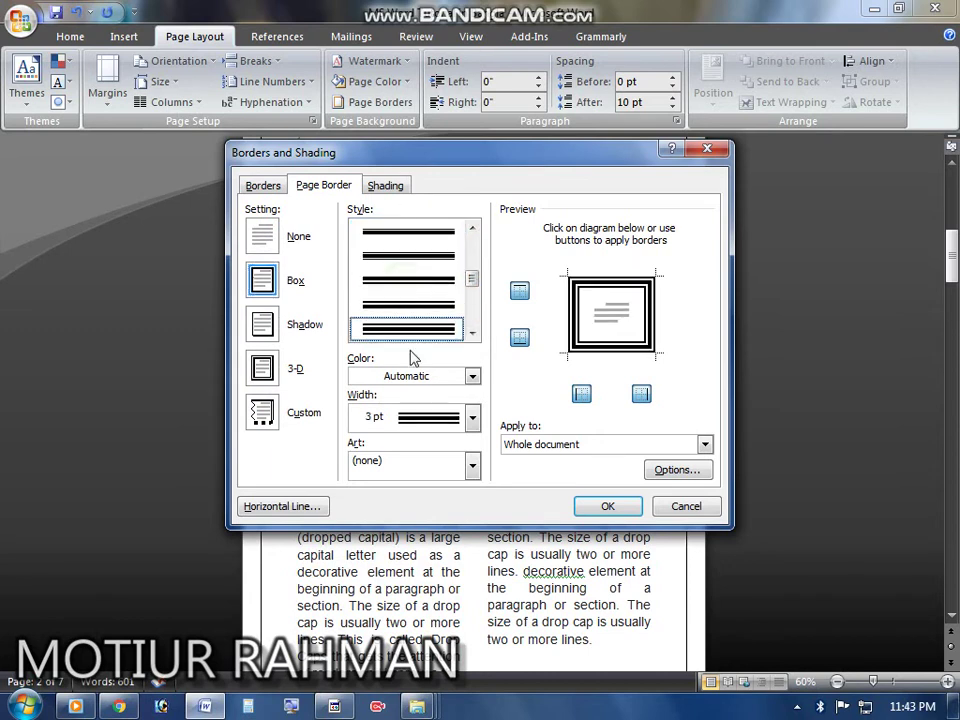
click(473, 419)
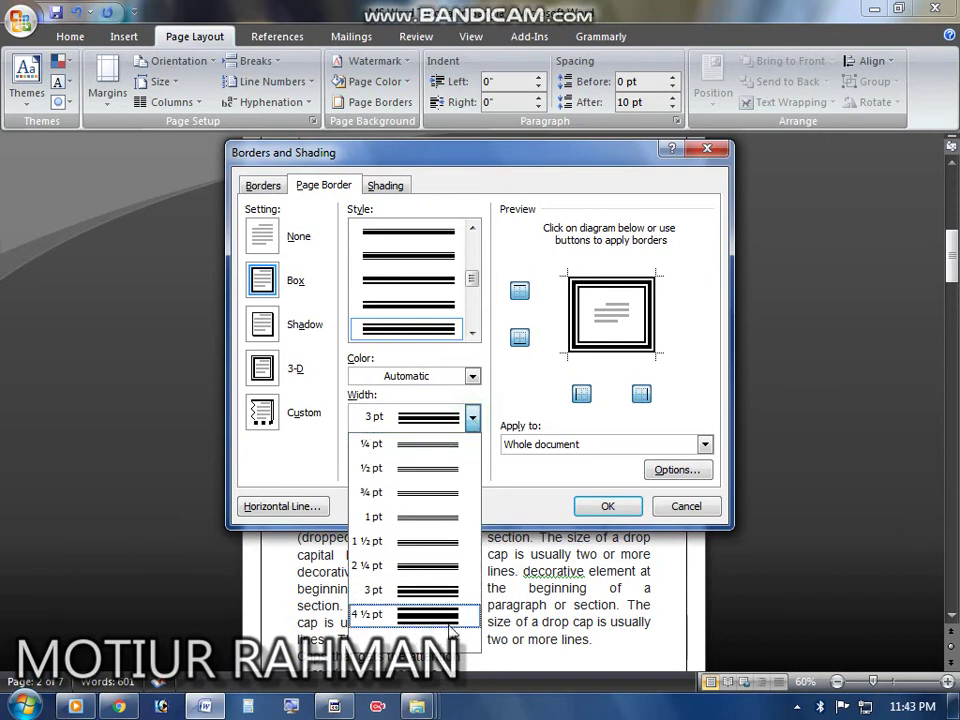
click(408, 618)
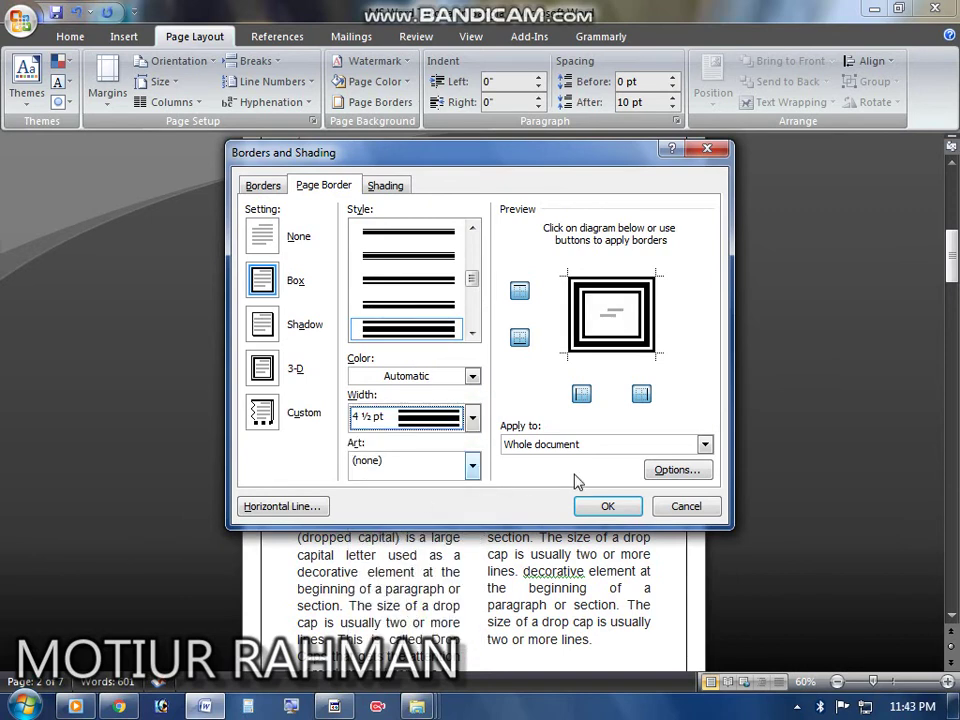
click(607, 506)
scroll(557, 506, up, 5)
scroll(557, 494, down, 3)
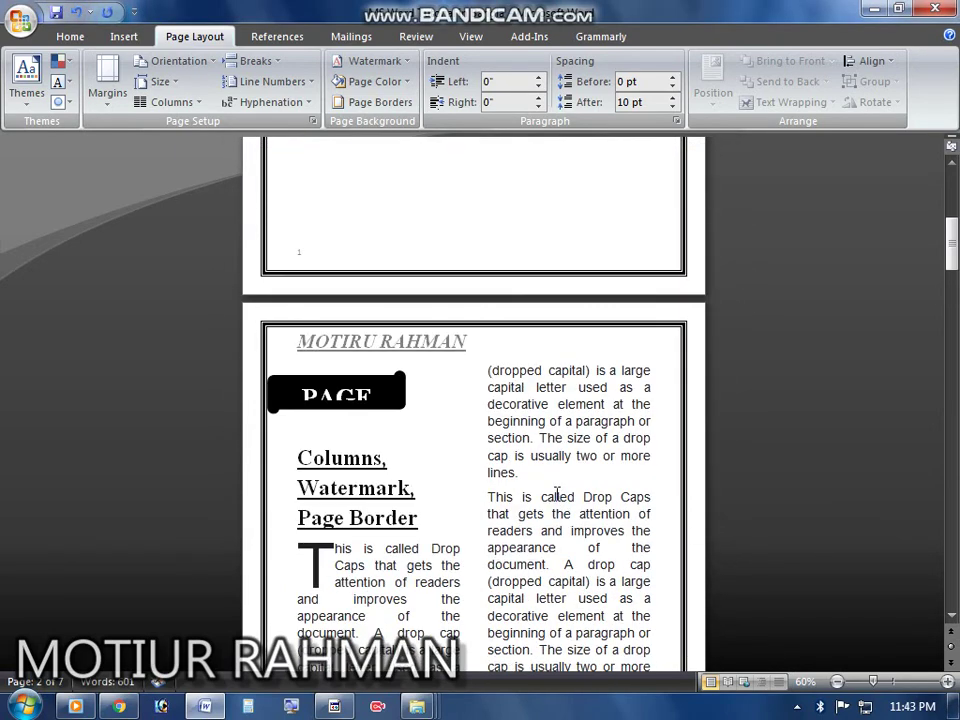
scroll(518, 448, down, 10)
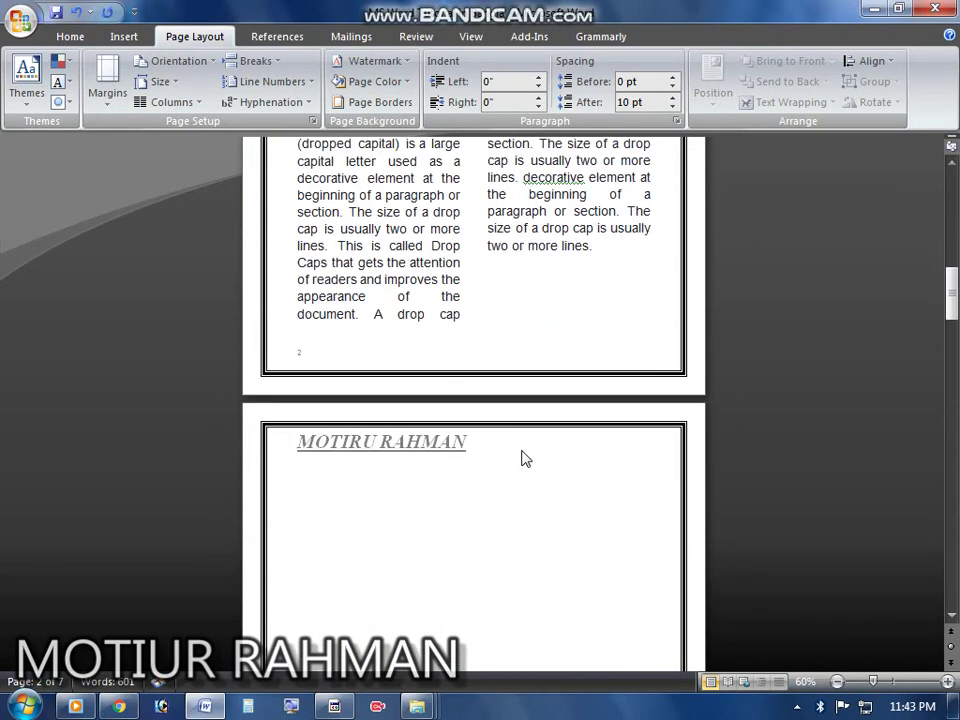
scroll(516, 445, up, 10)
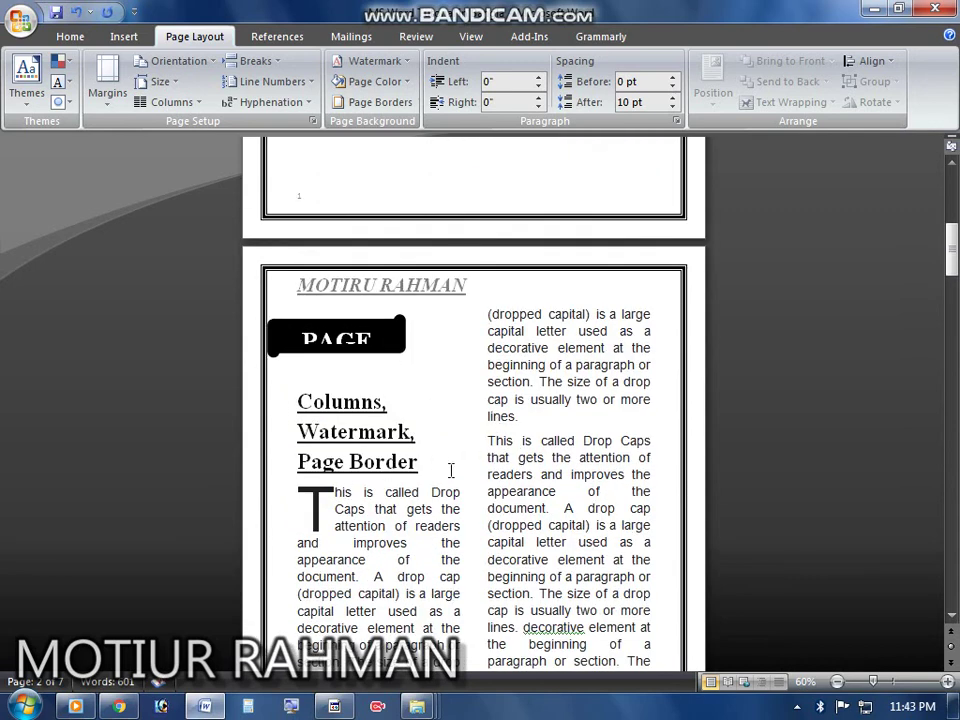
scroll(425, 470, down, 1)
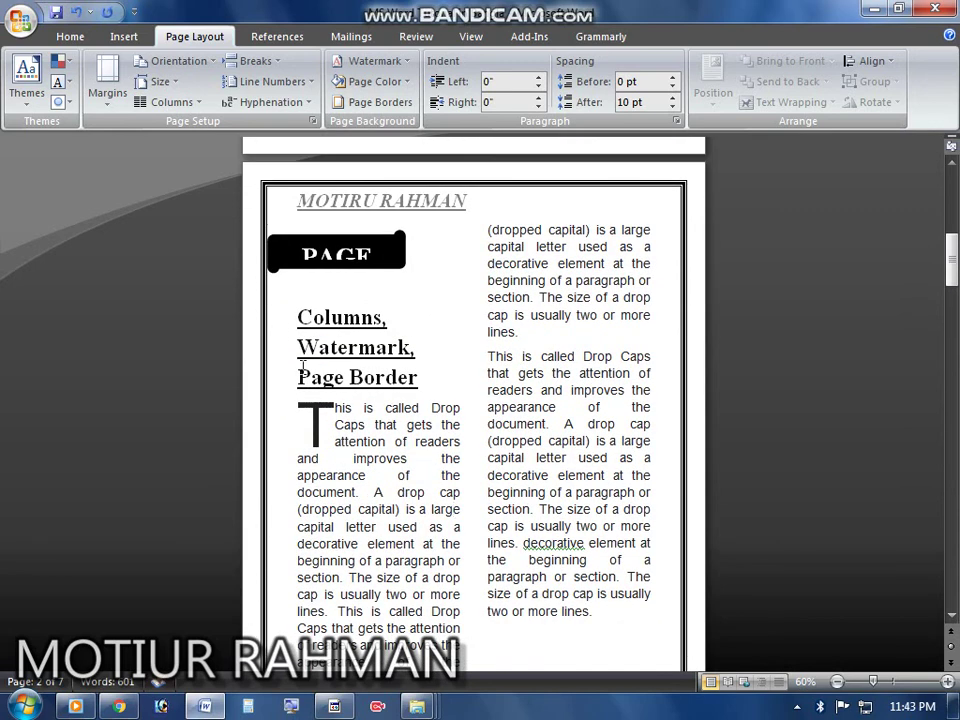